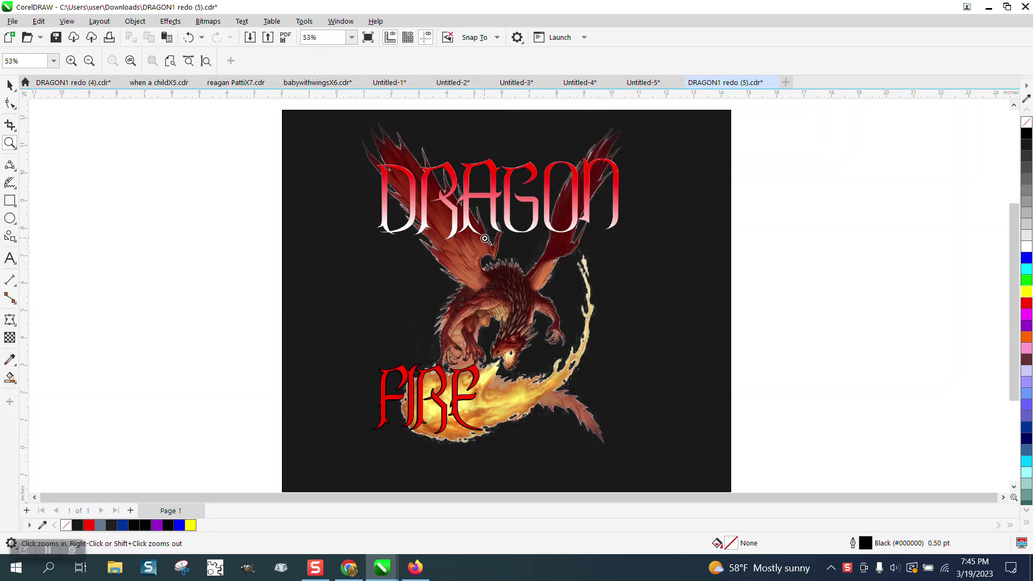
- Inspect the wing notch edge below DRAGON up close, then zoom back out to the whole artwork
left_click_drag(483, 233, 531, 273)
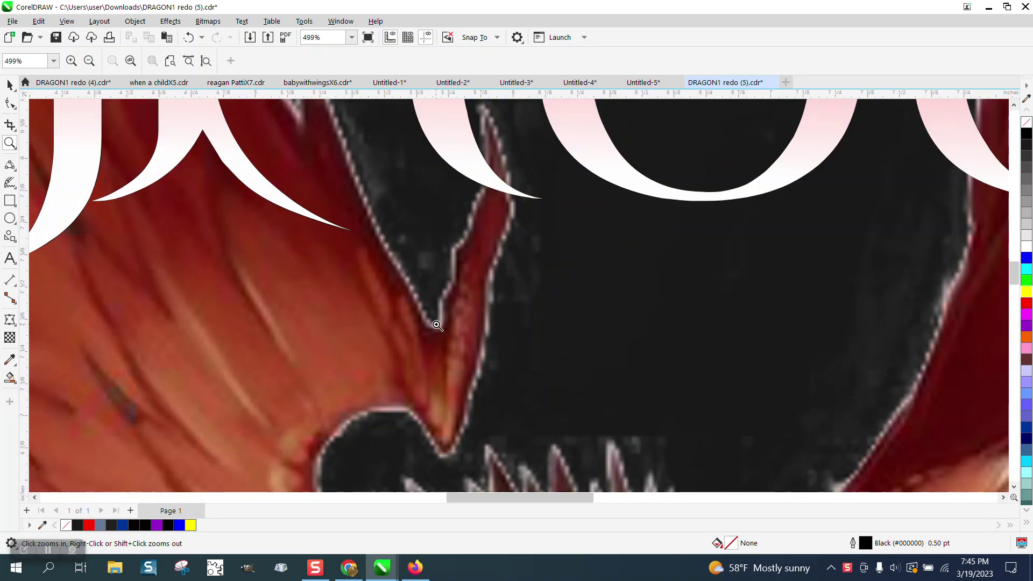
left_click_drag(381, 208, 558, 336)
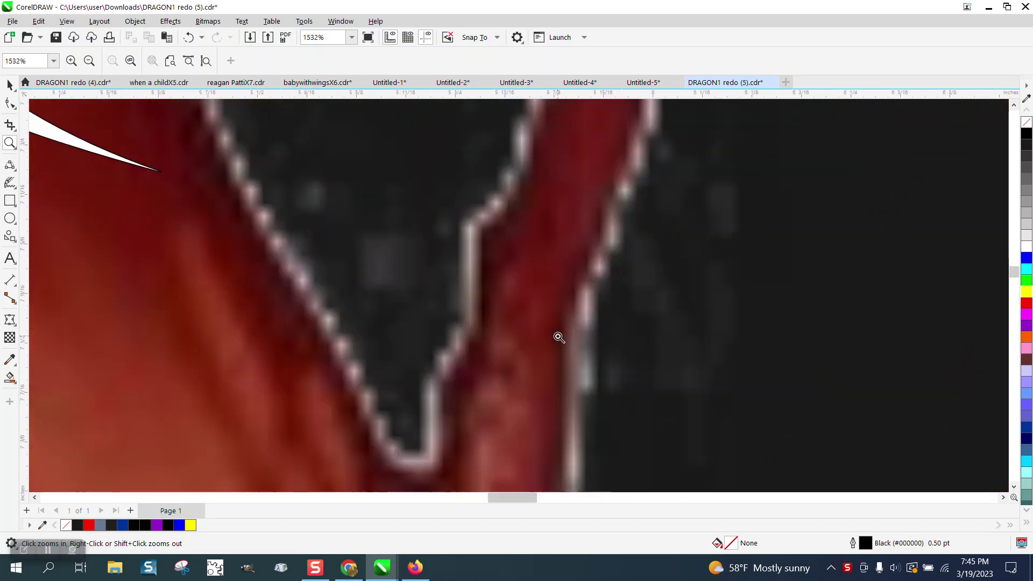
right_click(459, 276)
right_click(461, 272)
right_click(463, 269)
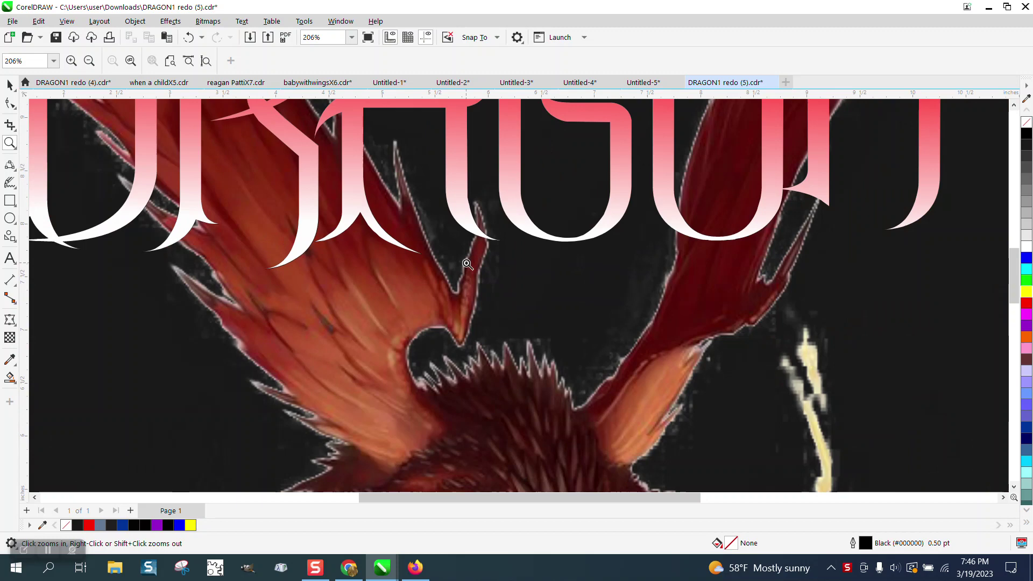
right_click(466, 268)
right_click(470, 270)
right_click(476, 277)
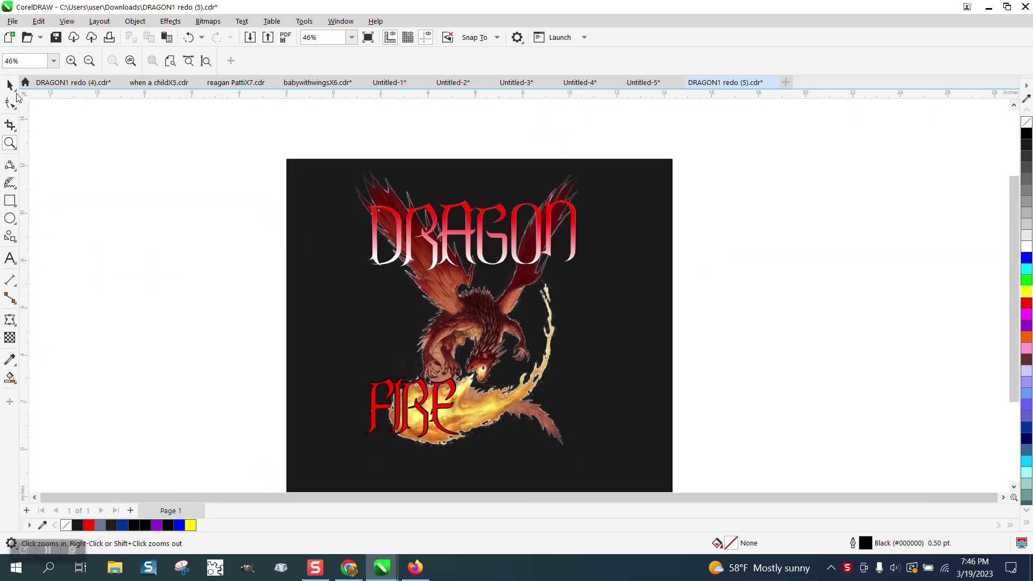
- Move the black background rectangle left, off the dragon artwork
left_click(9, 85)
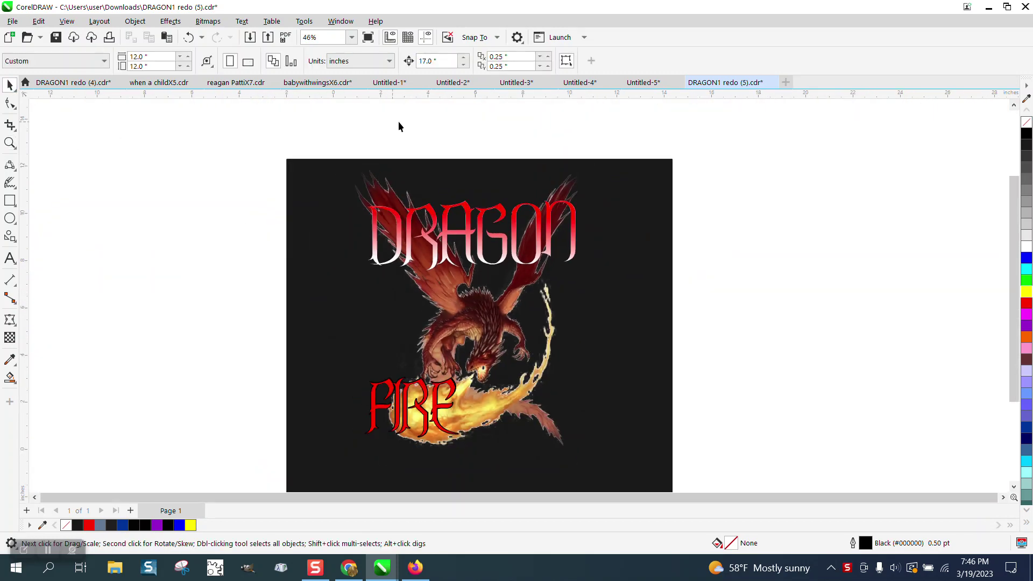
left_click(651, 175)
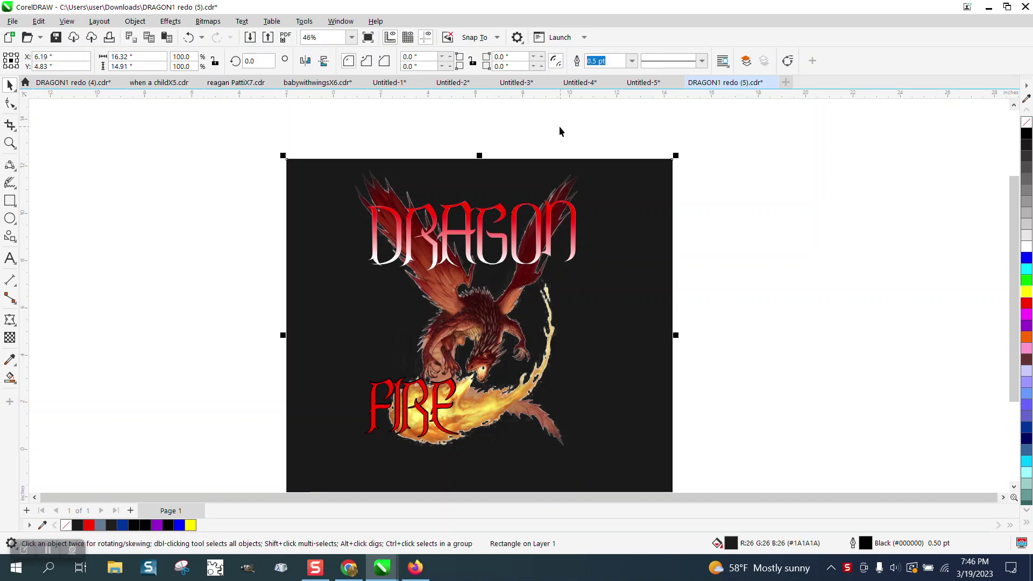
left_click(162, 82)
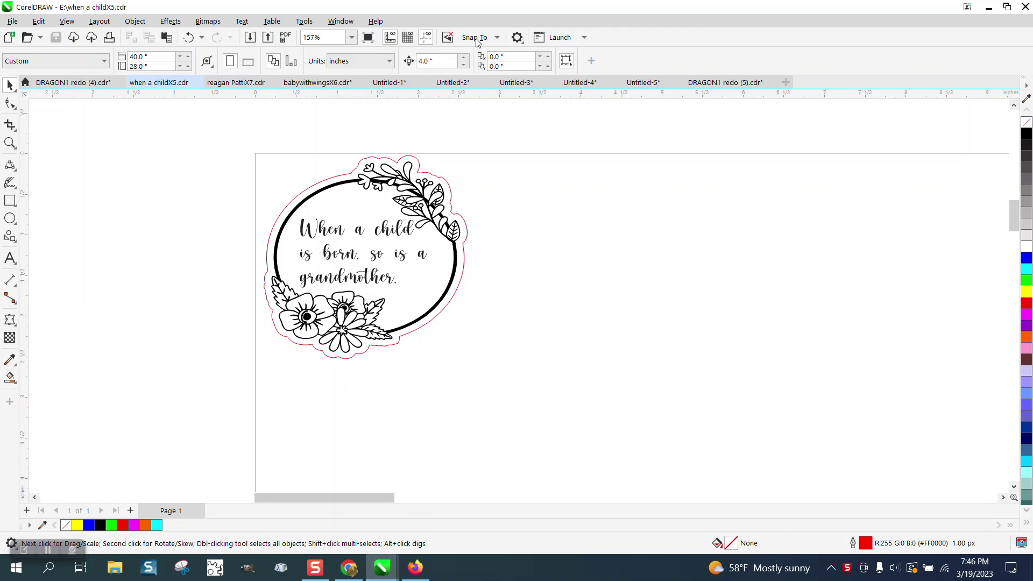
left_click(718, 82)
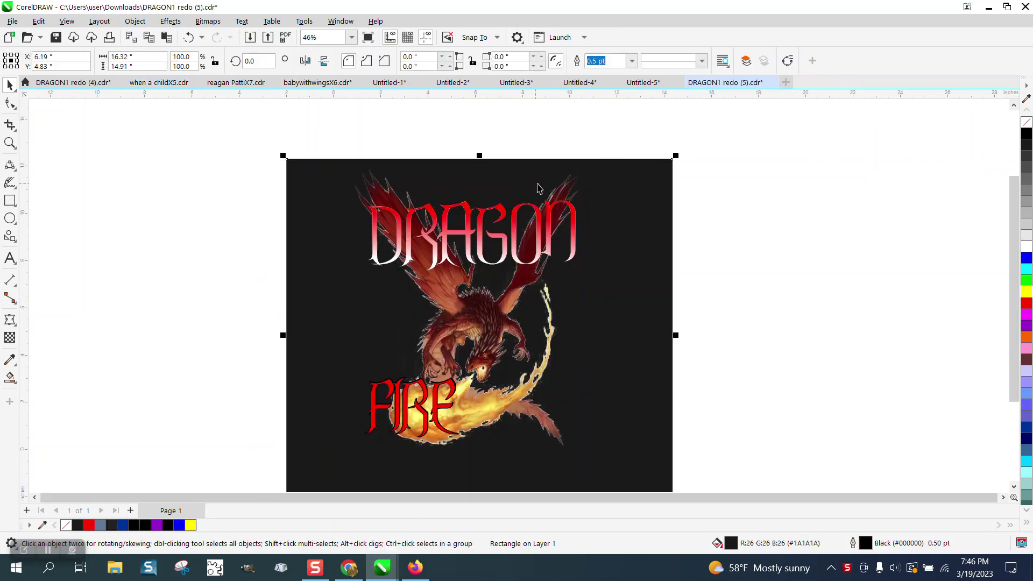
left_click(596, 175)
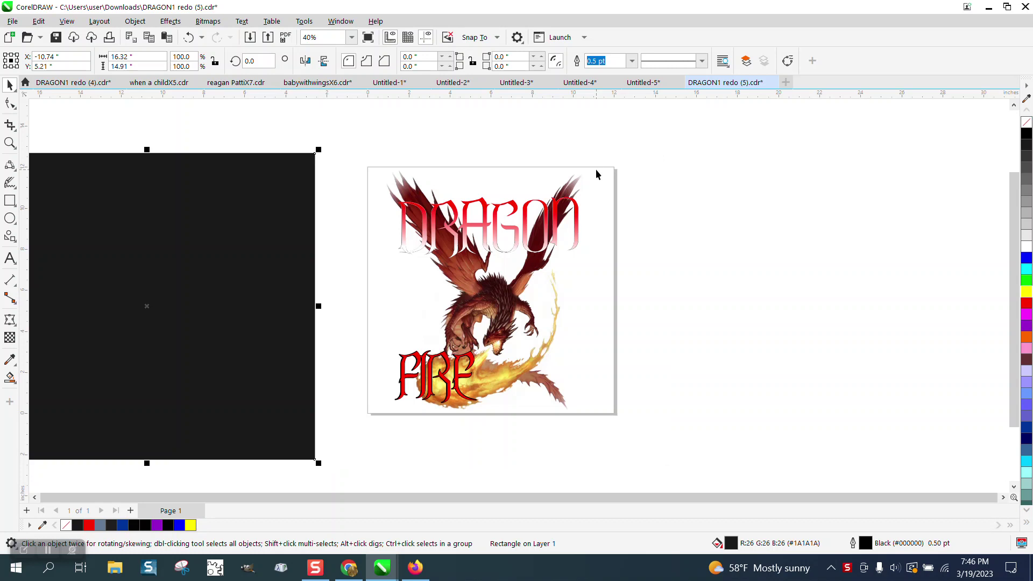
- Move the DRAGON and FIRE titles onto the black backing and select the dragon bitmap
left_click(576, 214)
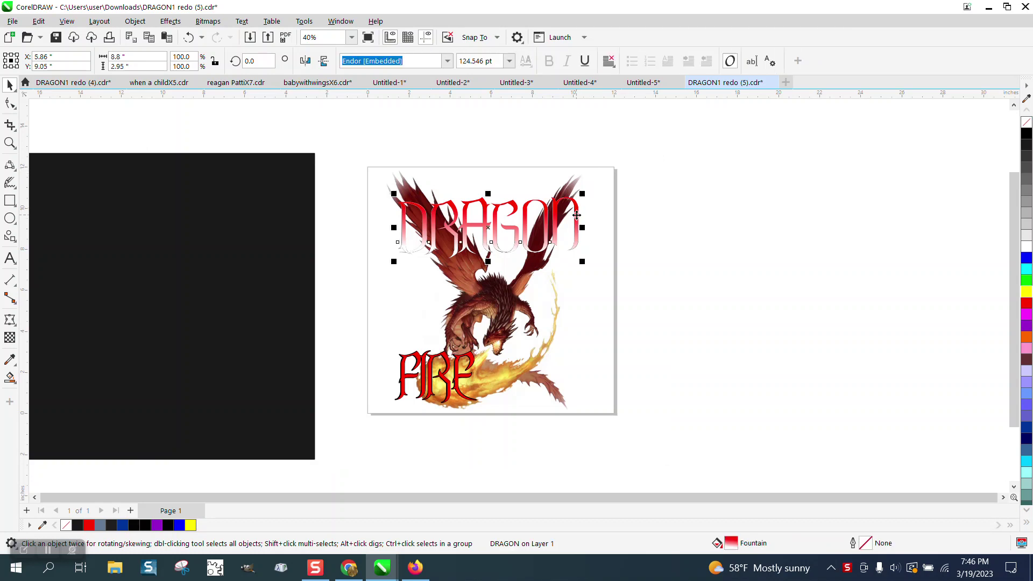
key("ctrl+r")
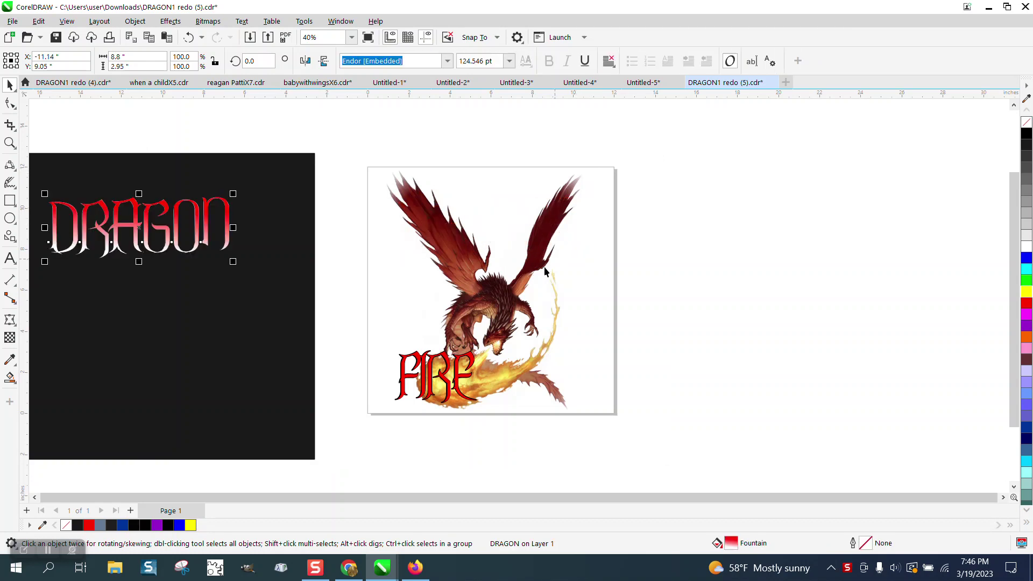
left_click(481, 362)
key("ctrl+r")
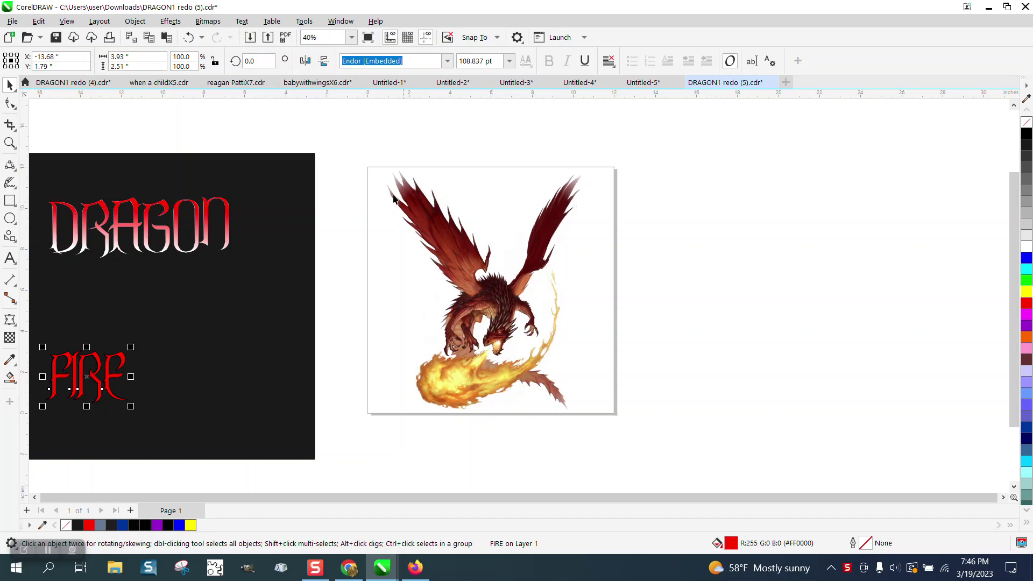
mouse_move(366, 148)
left_mouse_down()
mouse_move(514, 369)
mouse_move(648, 438)
left_mouse_up()
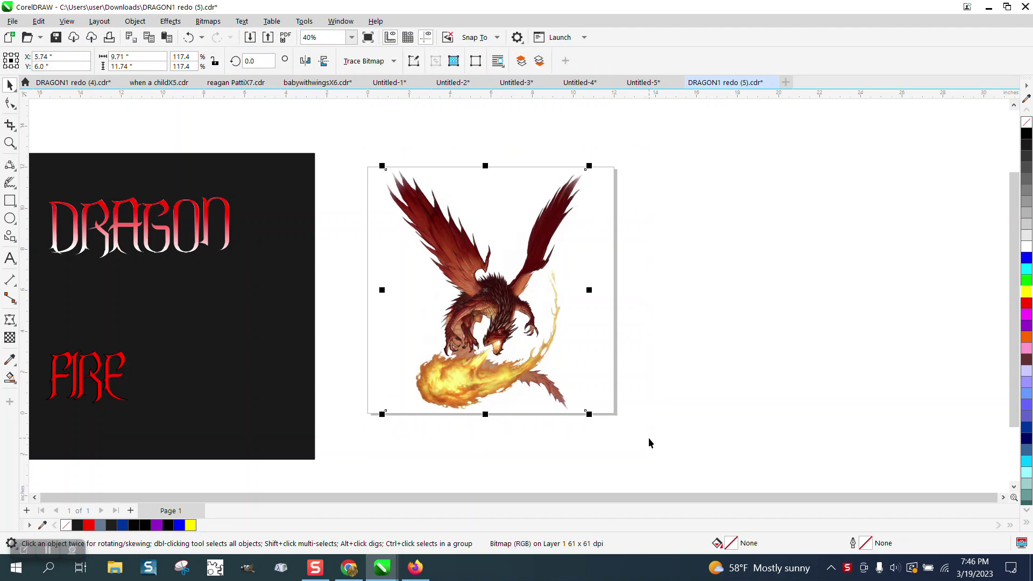
- Duplicate the dragon bitmap and trace the copy with PowerTRACE Clipart outline trace
key("ctrl+d")
scroll(549, 347, "down", 1)
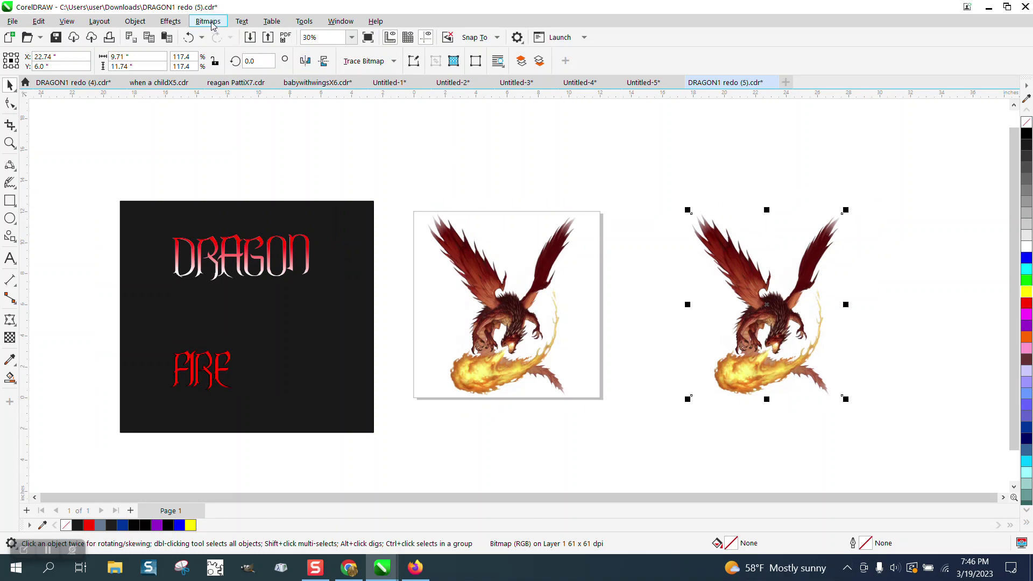
left_click(394, 62)
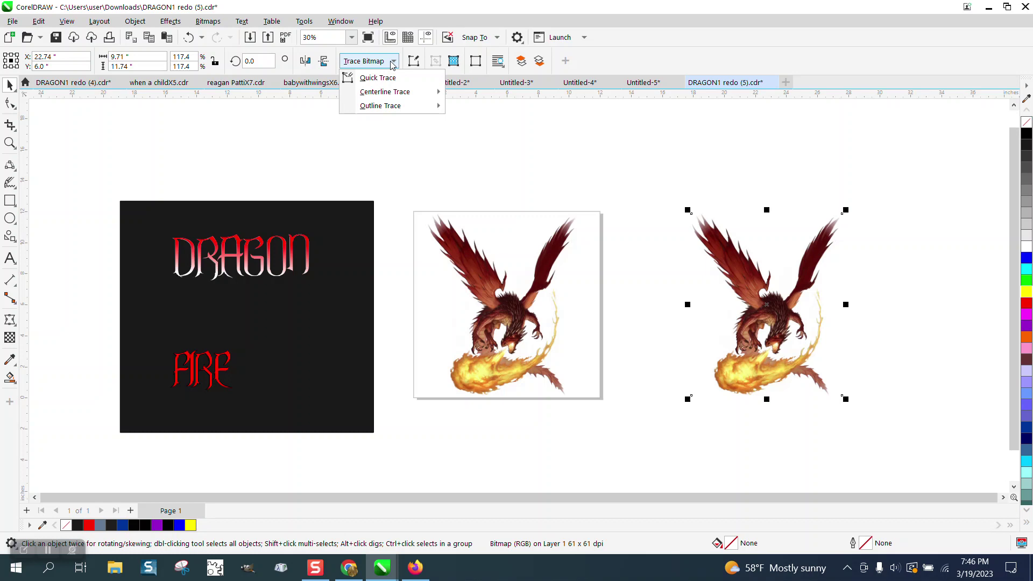
mouse_move(393, 106)
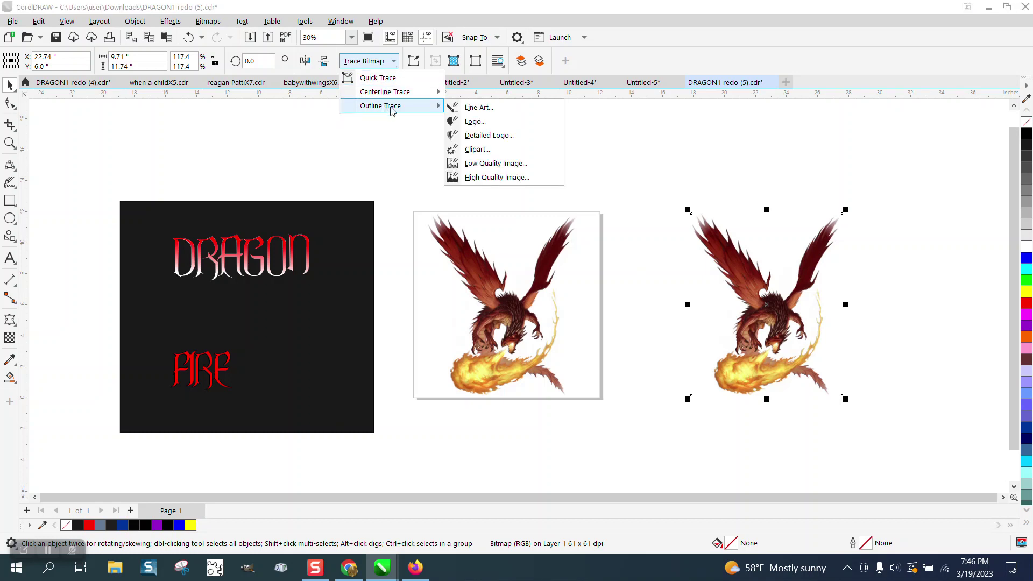
left_click(477, 154)
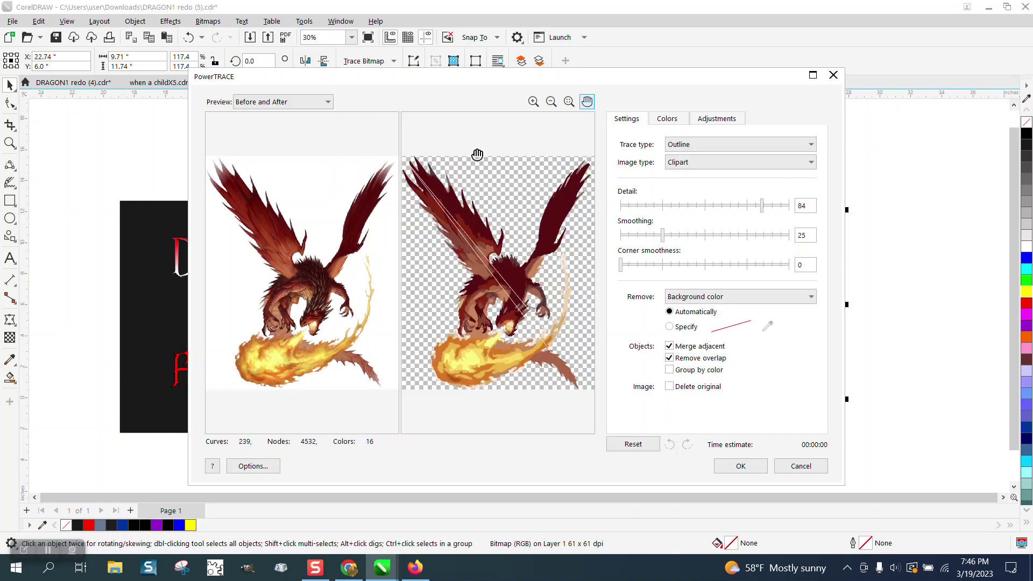
left_click(741, 466)
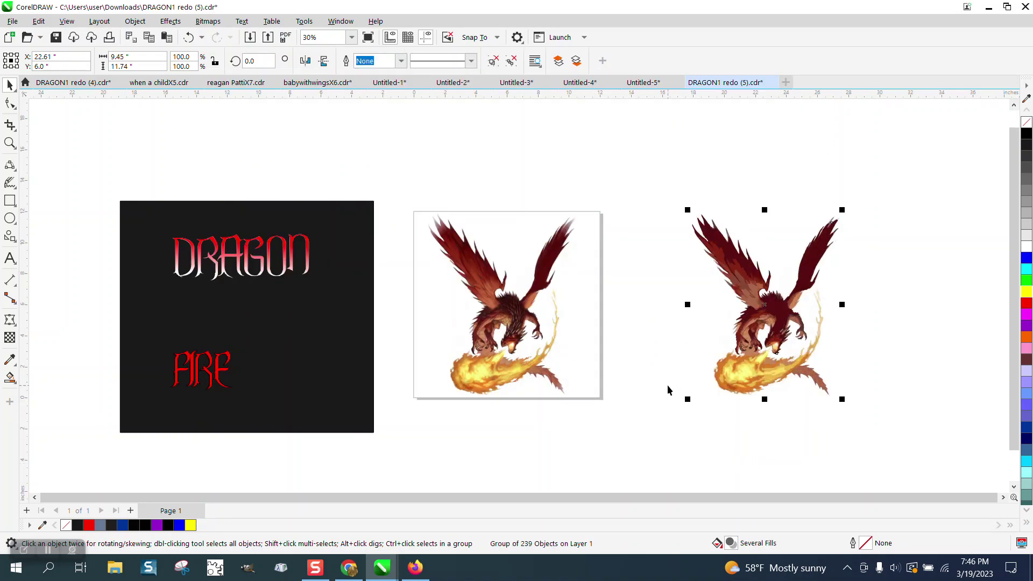
- Shift the traced vector dragon further right so the three dragons sit in a row
scroll(557, 313, "down", 1)
key("shift+Right")
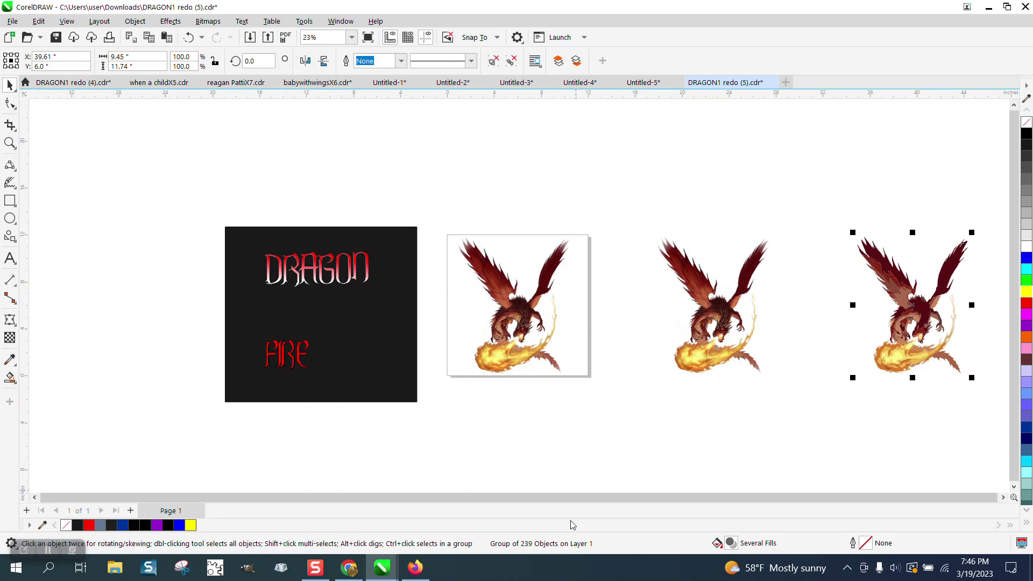
left_click(139, 23)
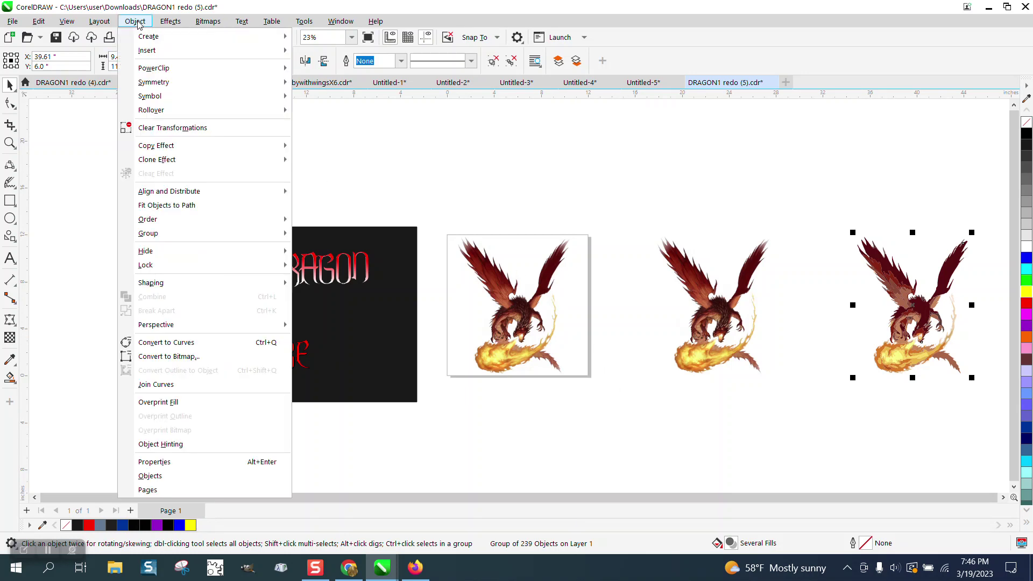
mouse_move(166, 240)
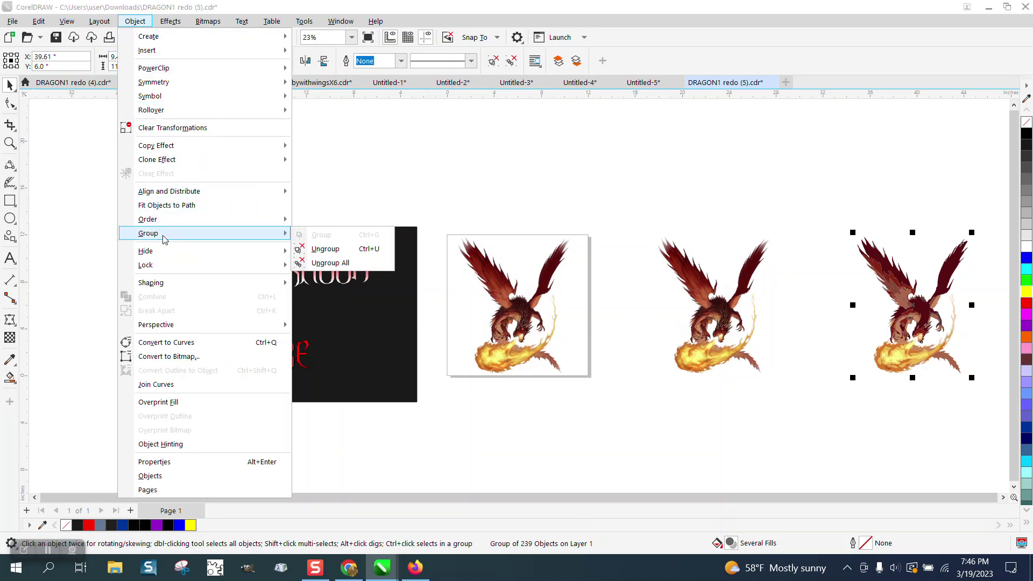
left_click(461, 180)
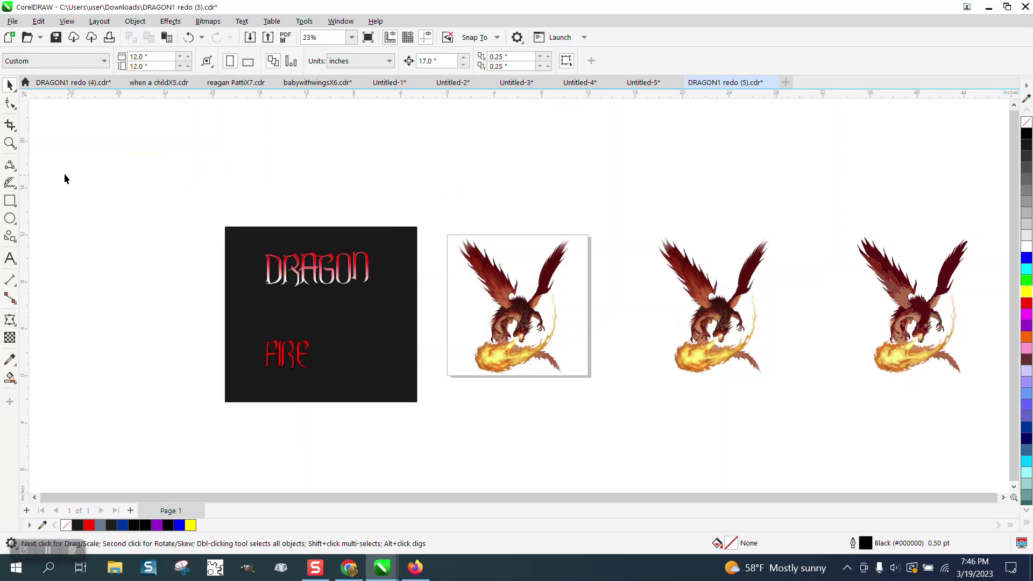
left_click(10, 142)
- Draw a rectangle around the traced dragon and Smart Fill its surrounding area and three claw-side gaps blue
left_click_drag(801, 223, 1000, 411)
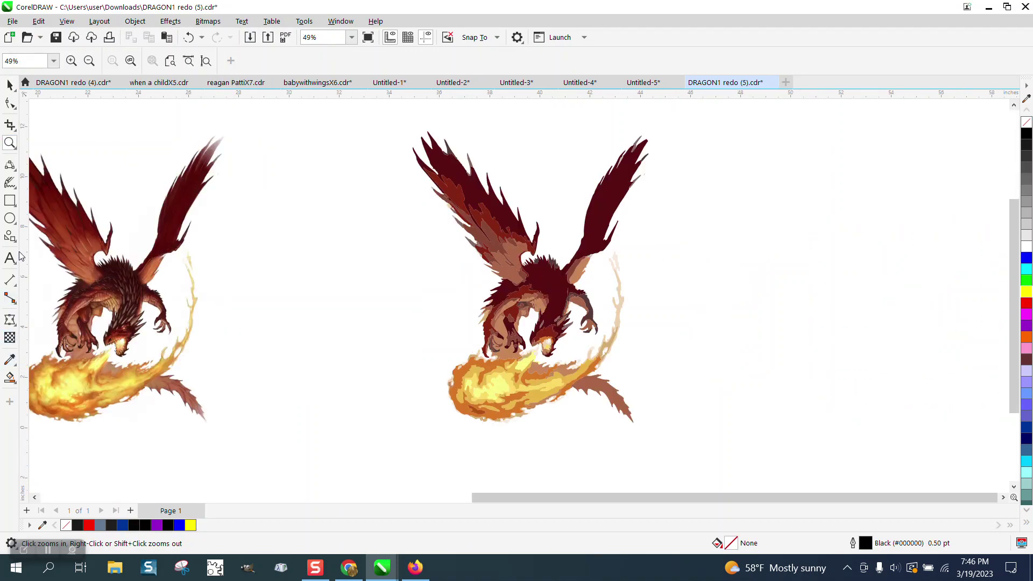
left_click(11, 200)
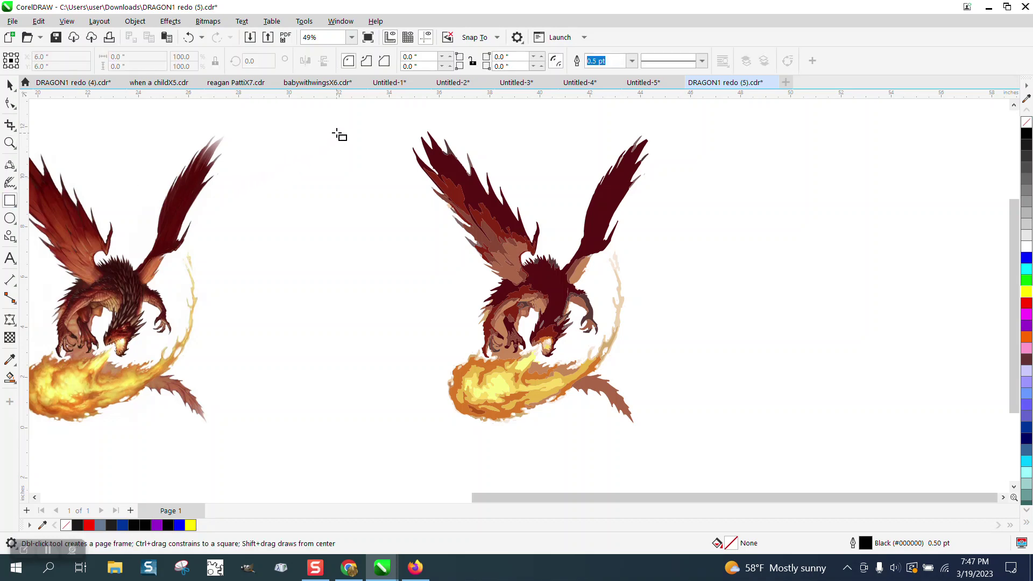
left_click_drag(351, 126, 751, 446)
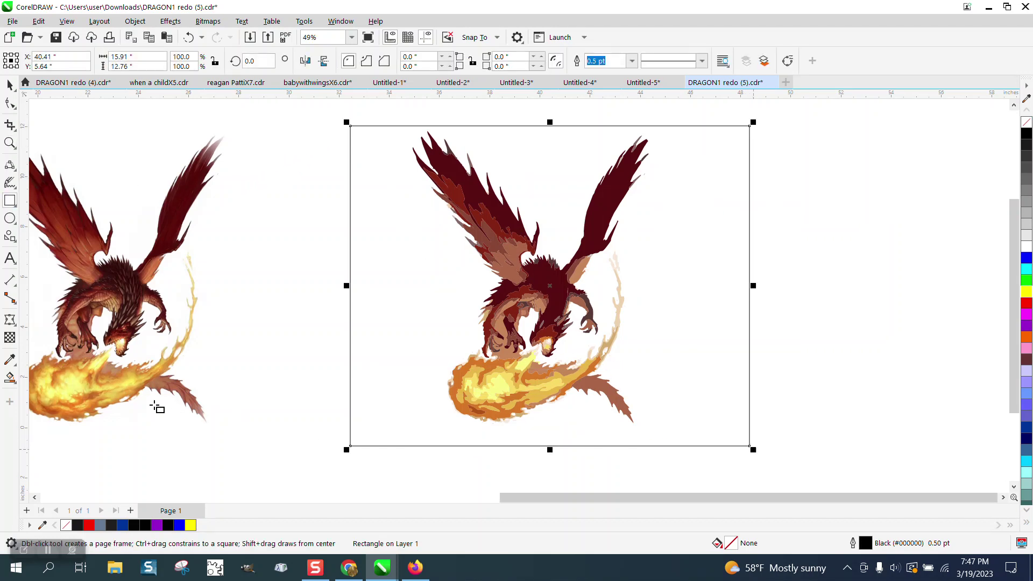
left_click(10, 379)
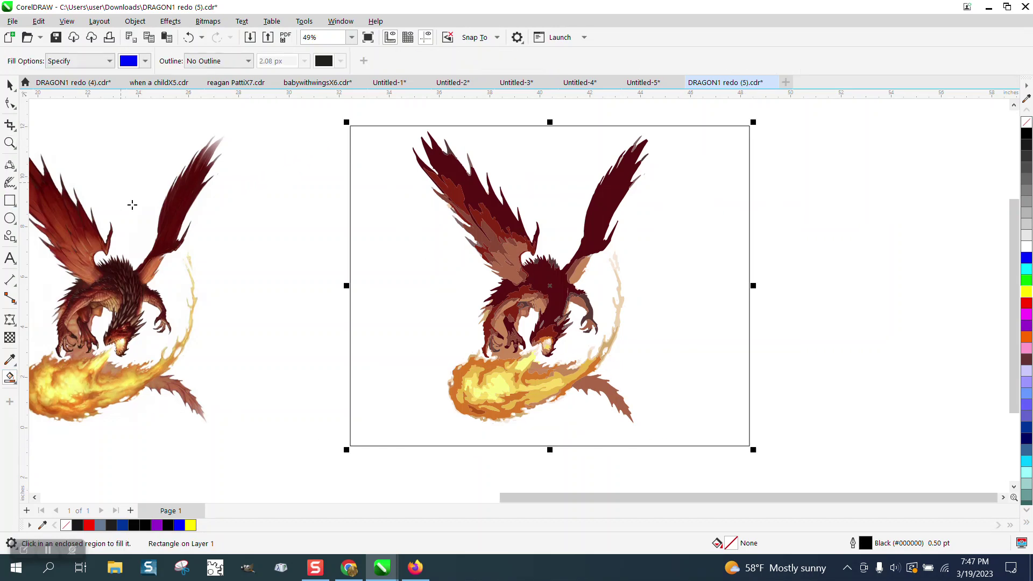
left_click(385, 268)
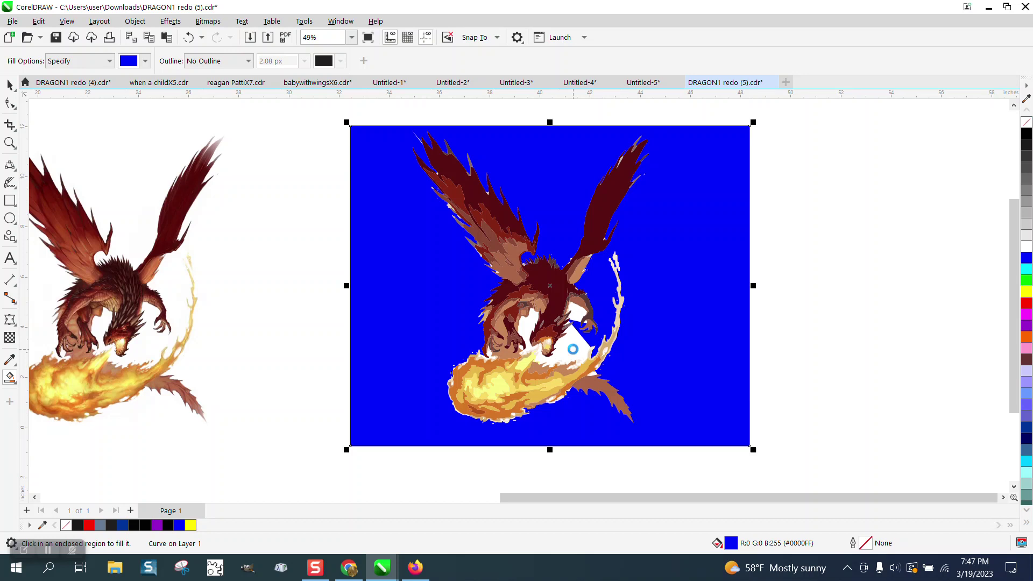
left_click(578, 313)
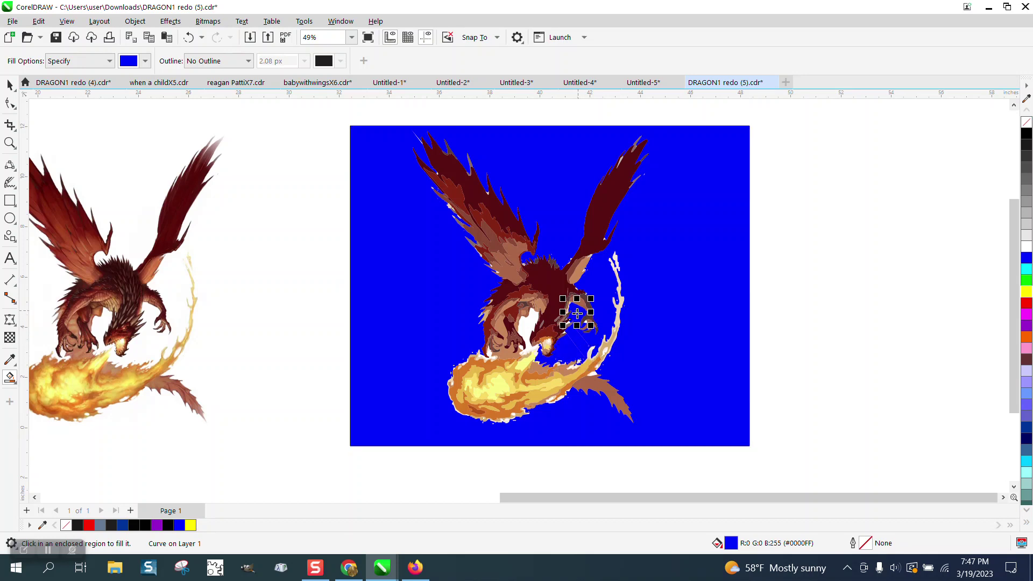
left_click(531, 322)
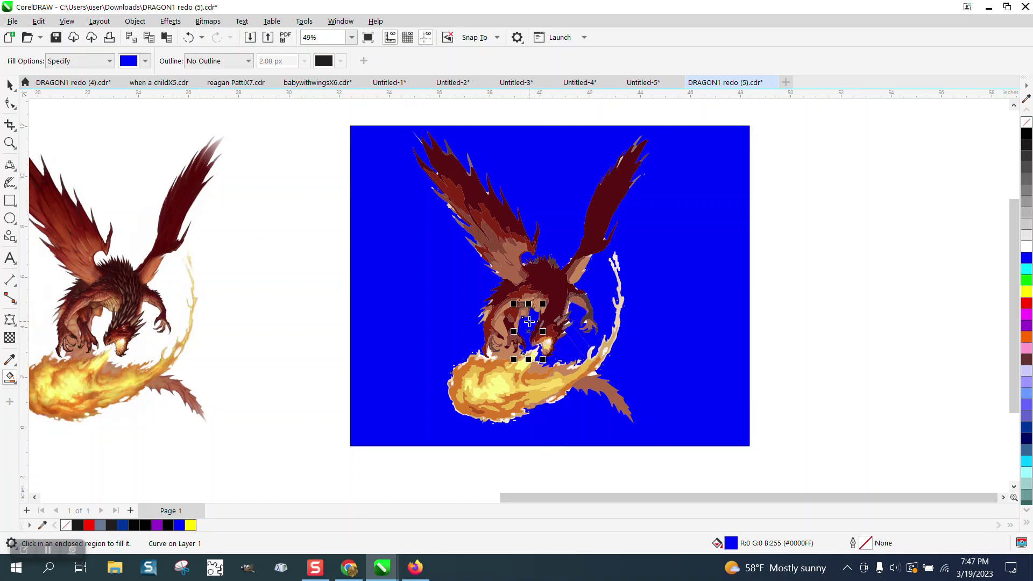
left_click(489, 352)
key("space")
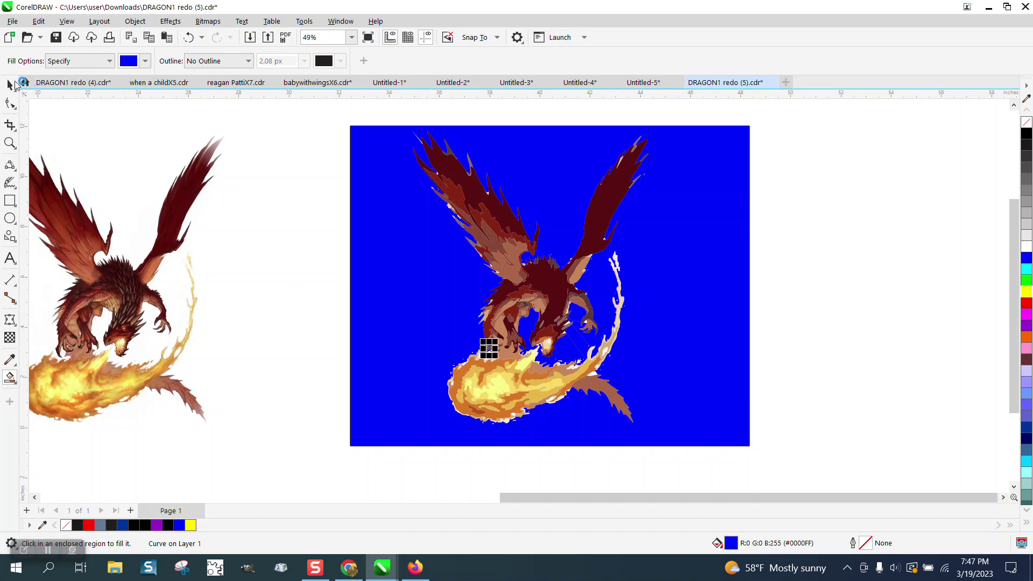
- Move the blue background and its five small blue patches 17 inches right into a separate panel
left_click(317, 116)
left_click(514, 148)
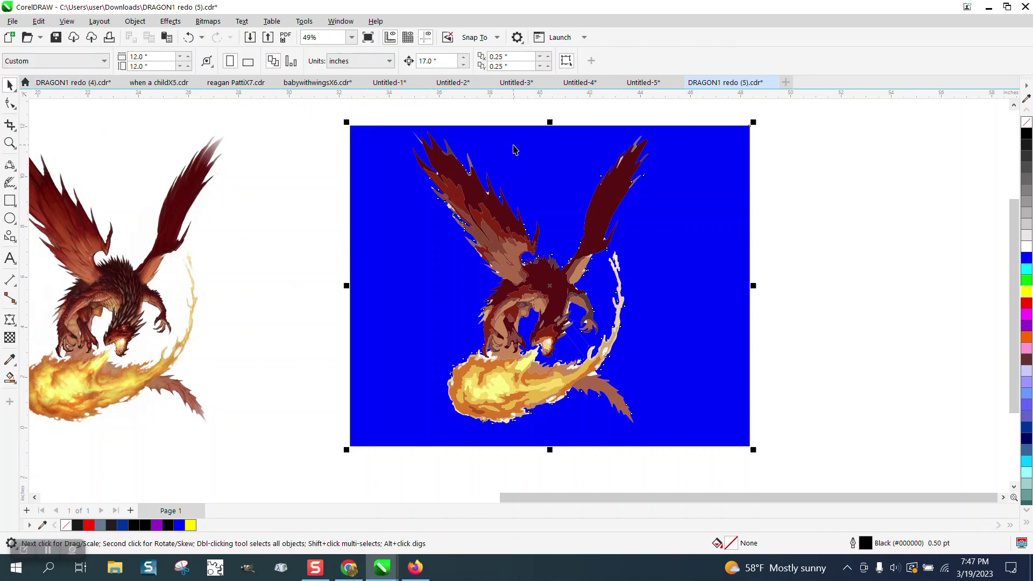
key("ctrl+r")
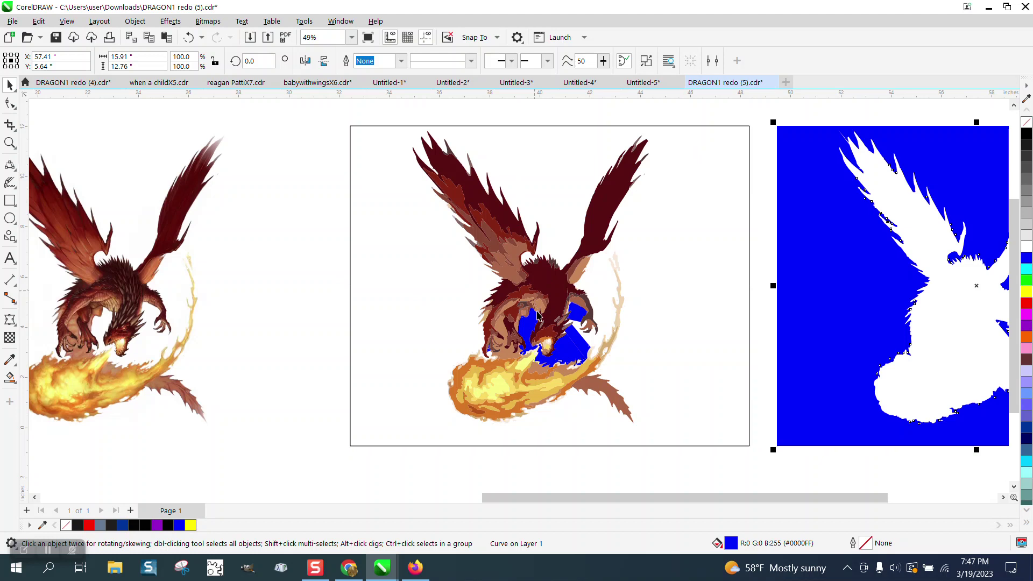
left_click(569, 344)
key("ctrl+r")
left_click(579, 317)
key("ctrl+r")
left_click(580, 347)
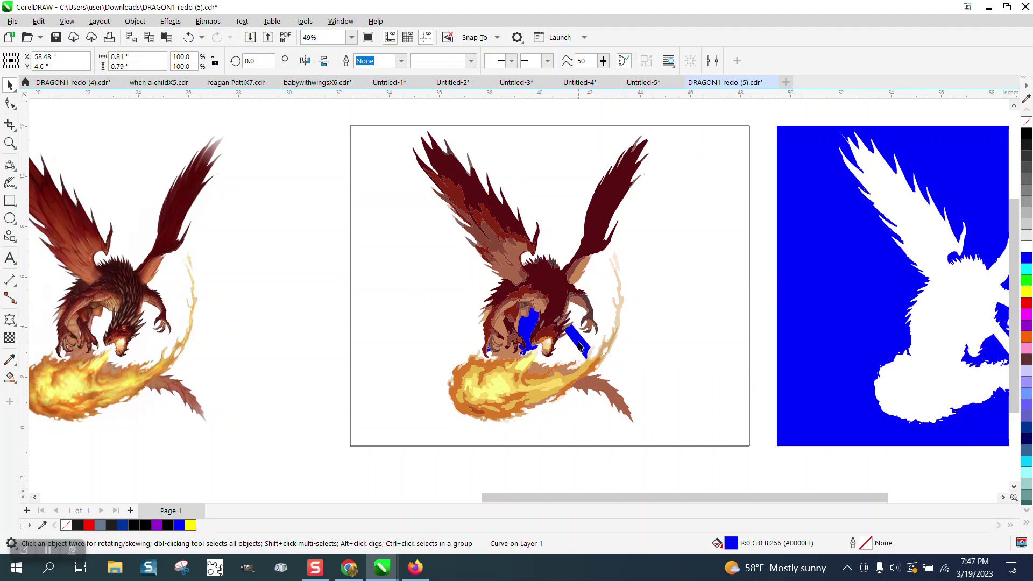
key("ctrl+r")
left_click(528, 331)
key("ctrl+r")
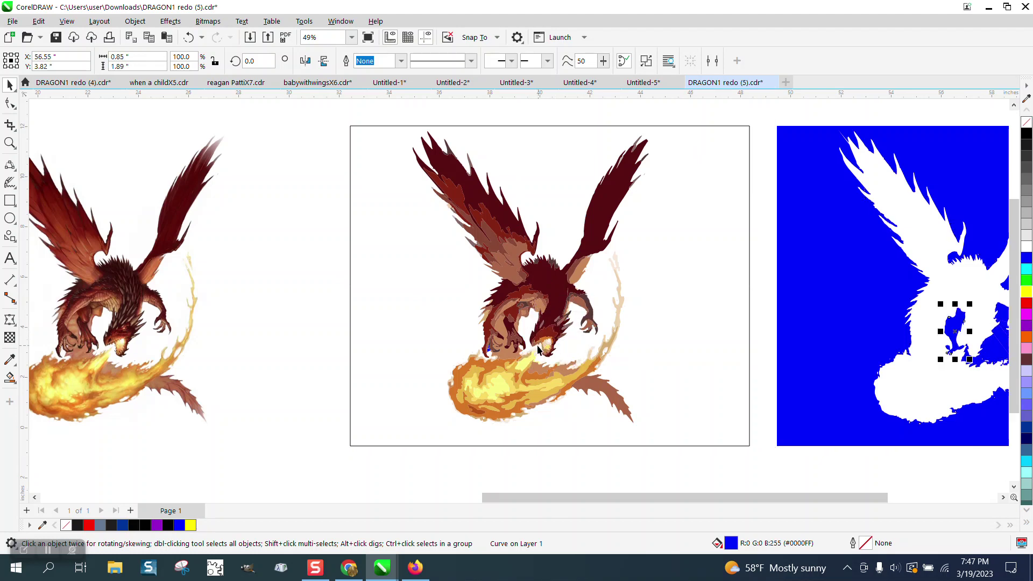
left_click(489, 353)
key("ctrl+r")
- Smart Fill the white dragon silhouette green, move it off the panel, and remove its fill
scroll(350, 284, "down", 1)
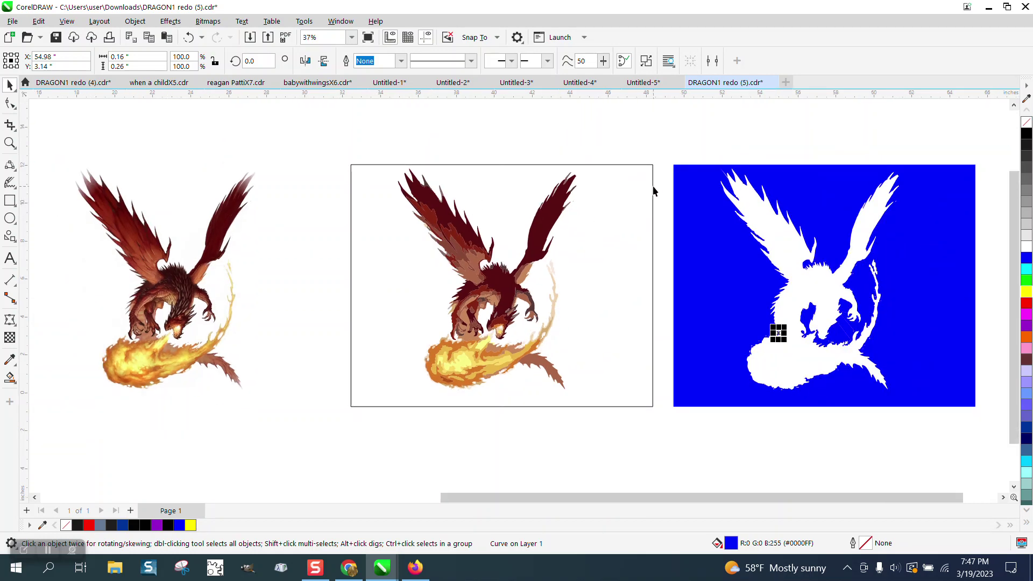
left_click_drag(664, 161, 972, 430)
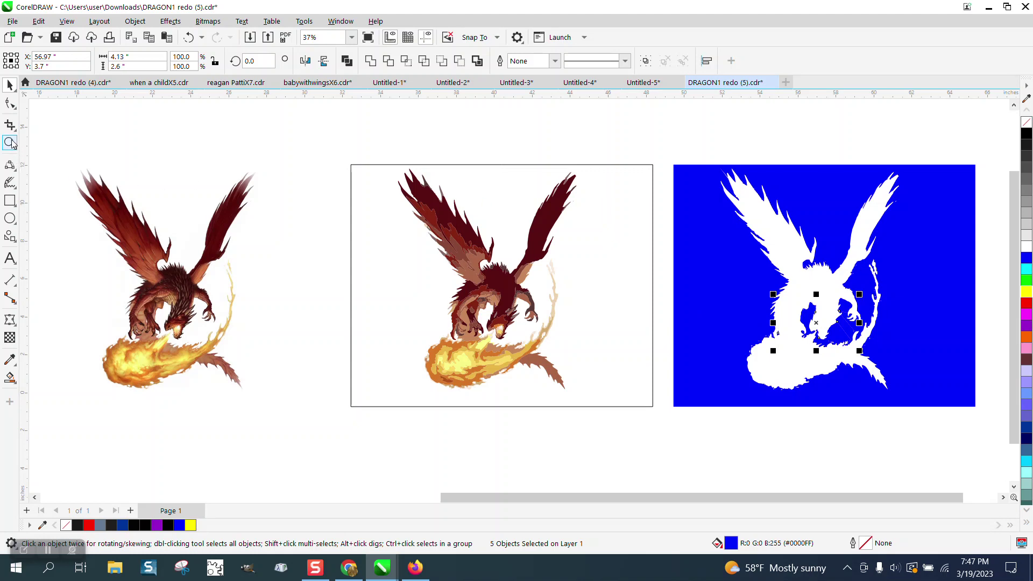
left_click(9, 376)
left_click(146, 61)
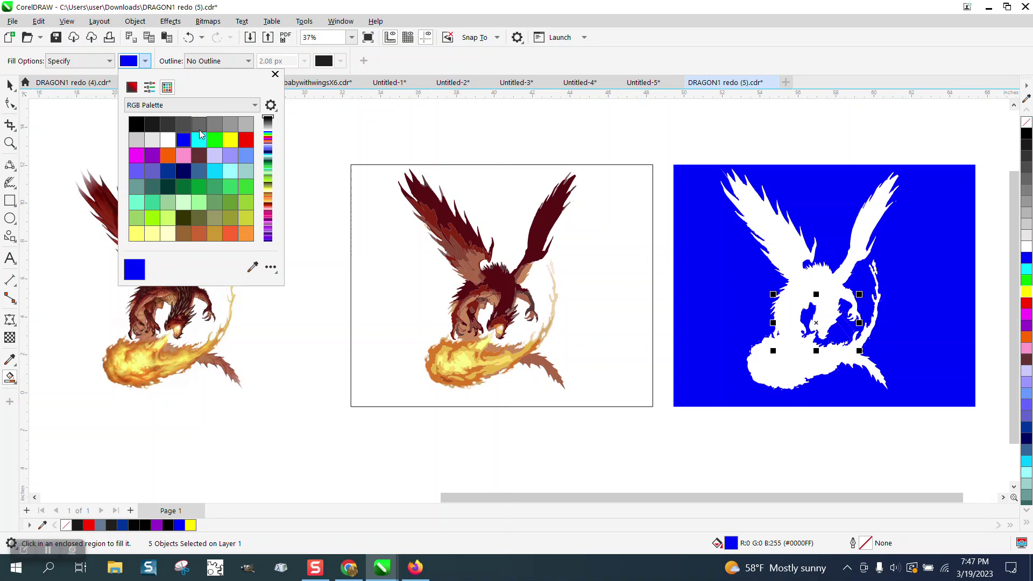
left_click(214, 140)
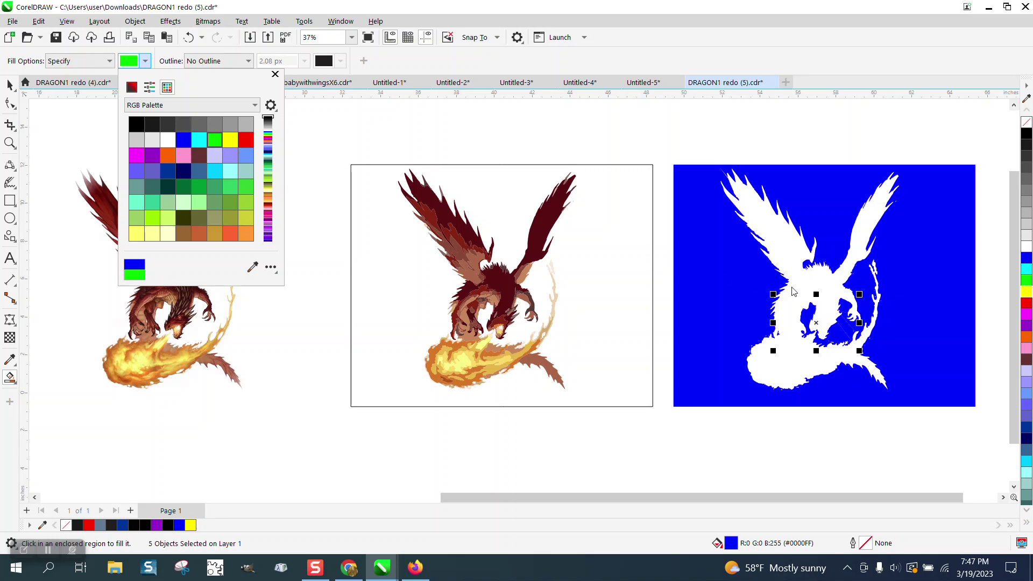
left_click(791, 254)
key("ctrl+z")
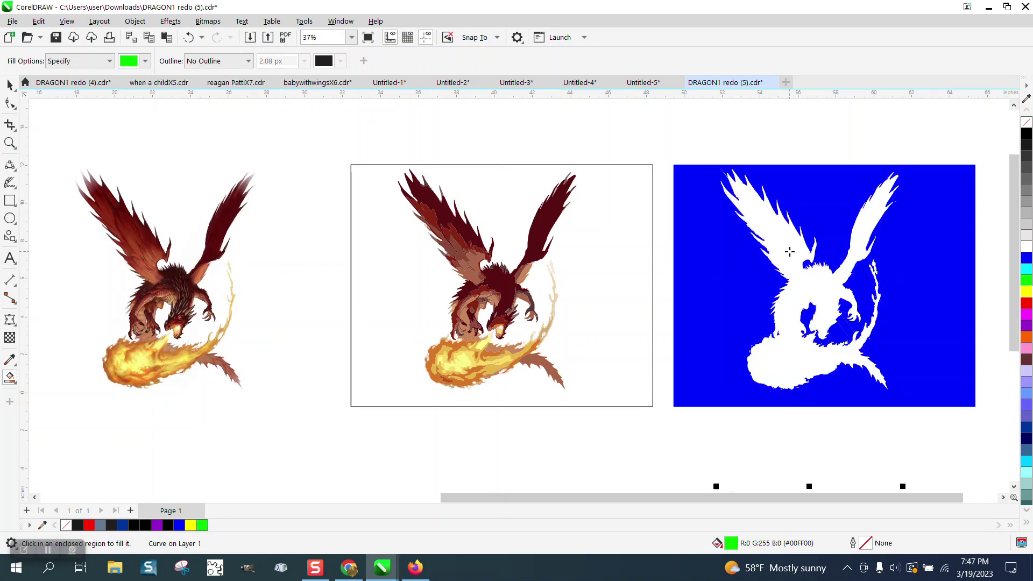
scroll(790, 251, "down", 1)
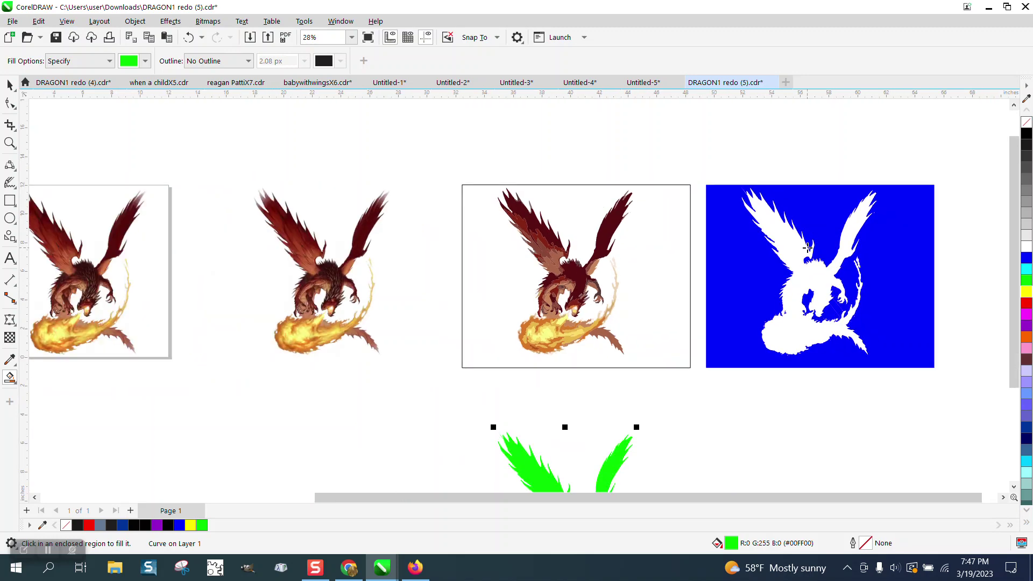
key("ctrl+z")
key("ctrl+z")
scroll(762, 273, "down", 1)
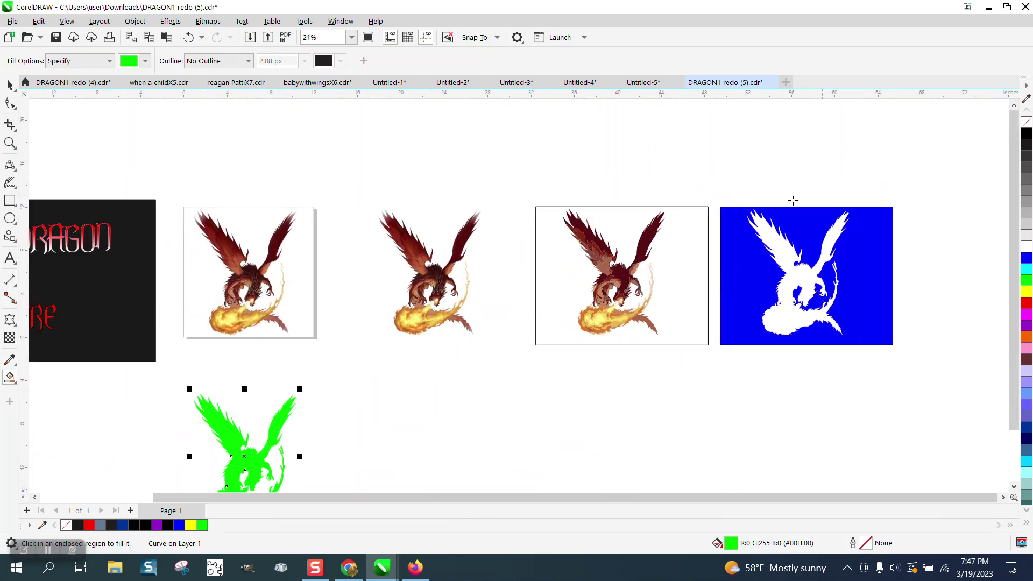
left_click(1028, 124)
- Give the silhouette a black outline, inspect its lower body edges closely, then select the curve
right_click(1027, 134)
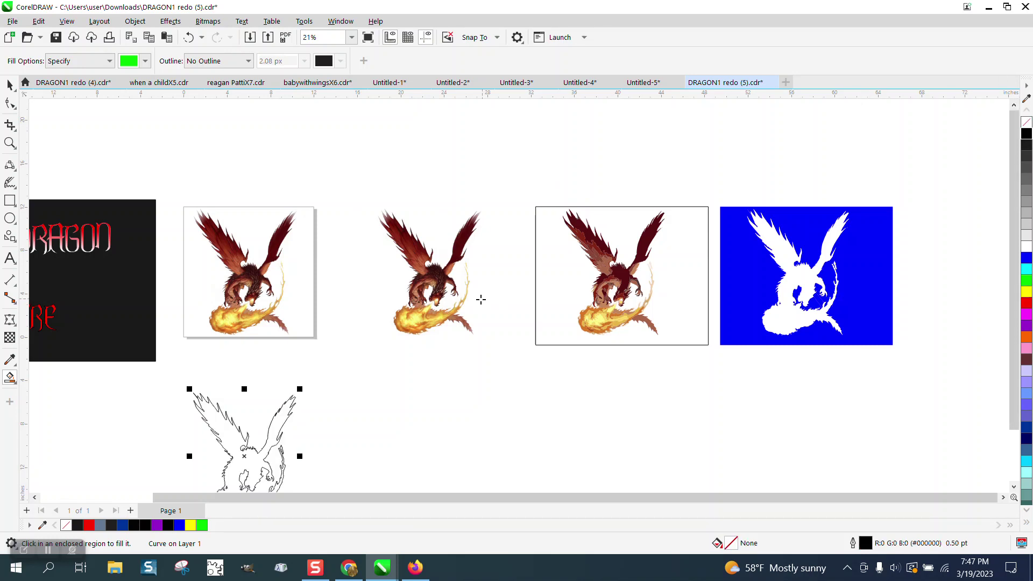
left_click(10, 143)
left_click_drag(167, 365, 435, 481)
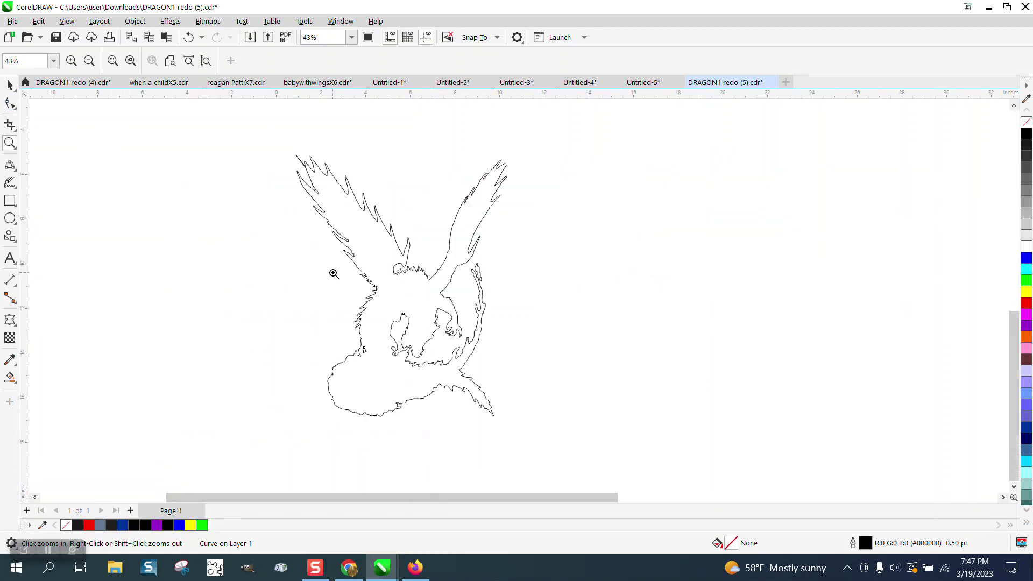
left_click_drag(410, 386, 411, 387)
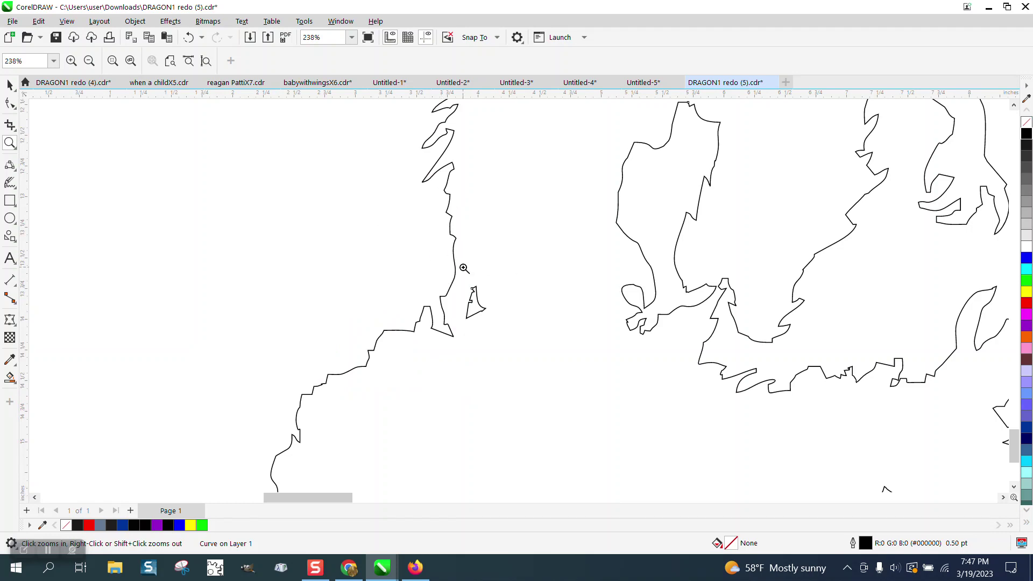
scroll(348, 249, "down", 3)
scroll(337, 233, "down", 3)
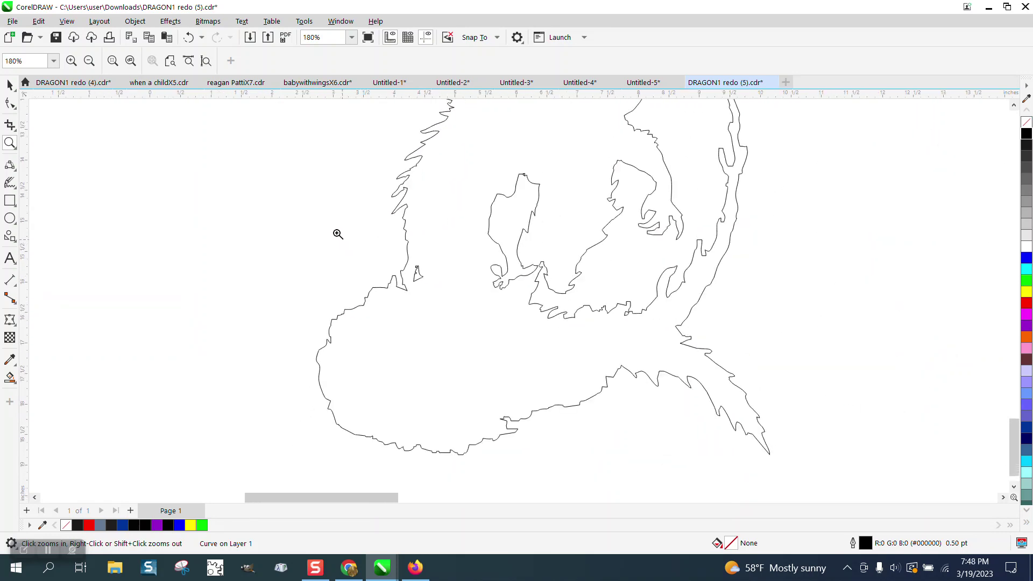
left_click(10, 84)
left_click(335, 295)
scroll(334, 296, "down", 3)
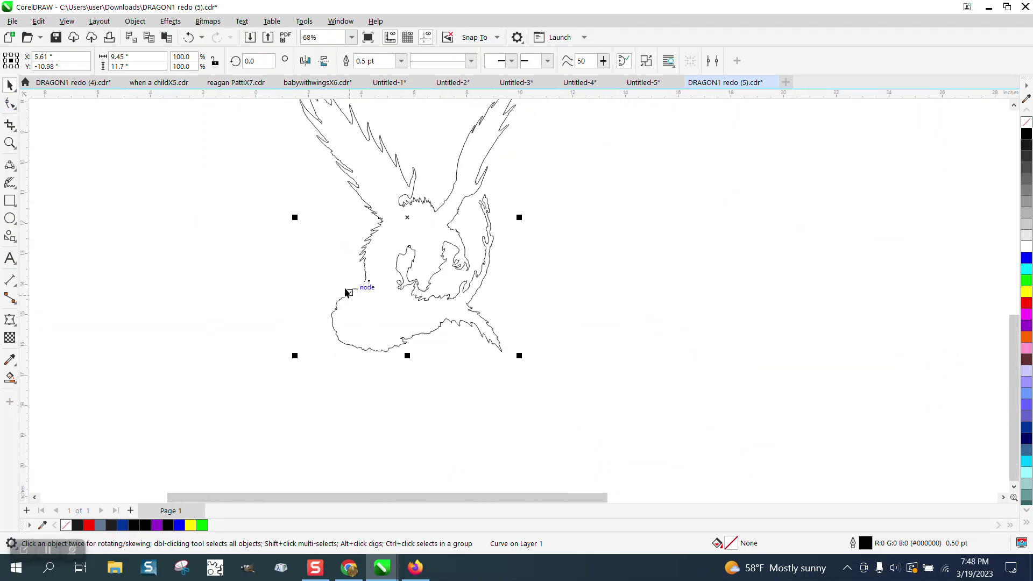
- Apply a one-step 0.01-inch red contour around the dragon outline
left_click(175, 23)
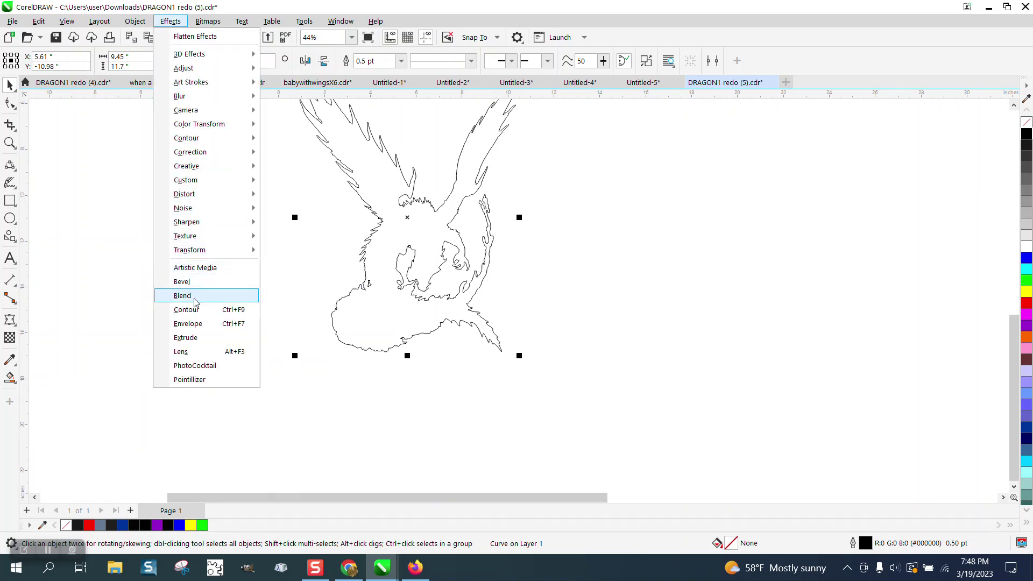
left_click(191, 315)
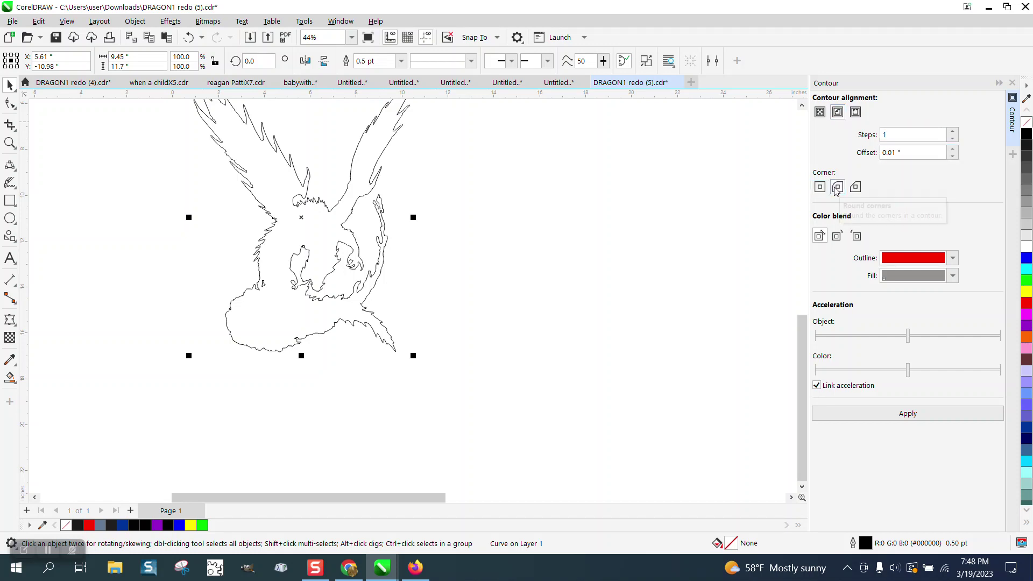
left_click(906, 414)
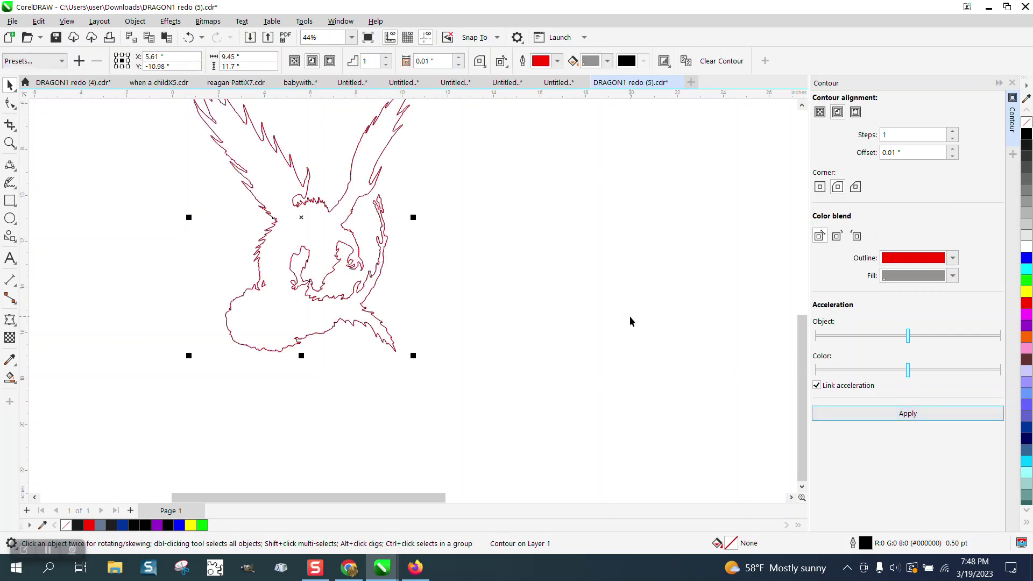
- Break the contour apart and move the red curve onto the dragon bitmap
left_click(141, 21)
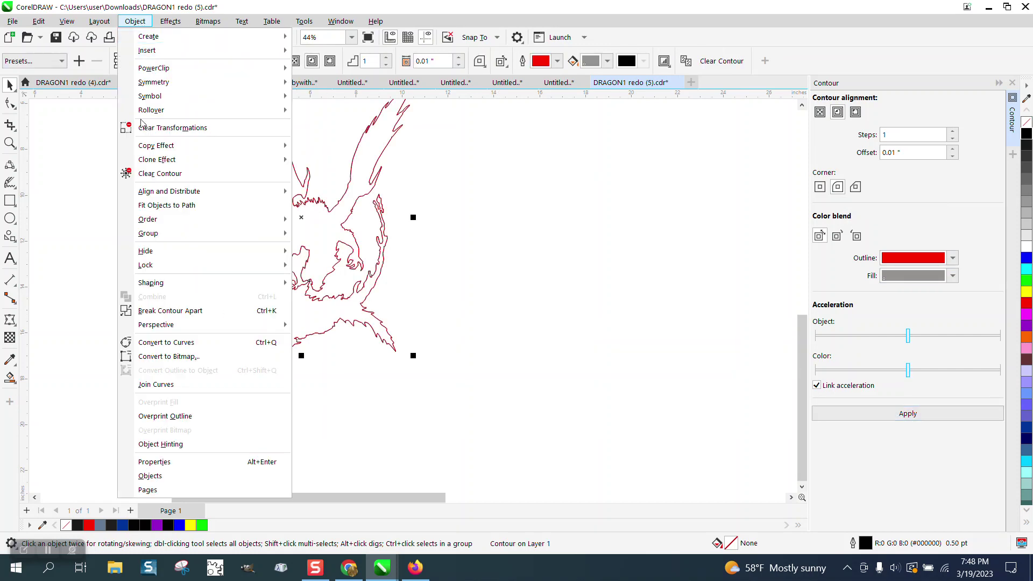
left_click(170, 311)
left_click(194, 285)
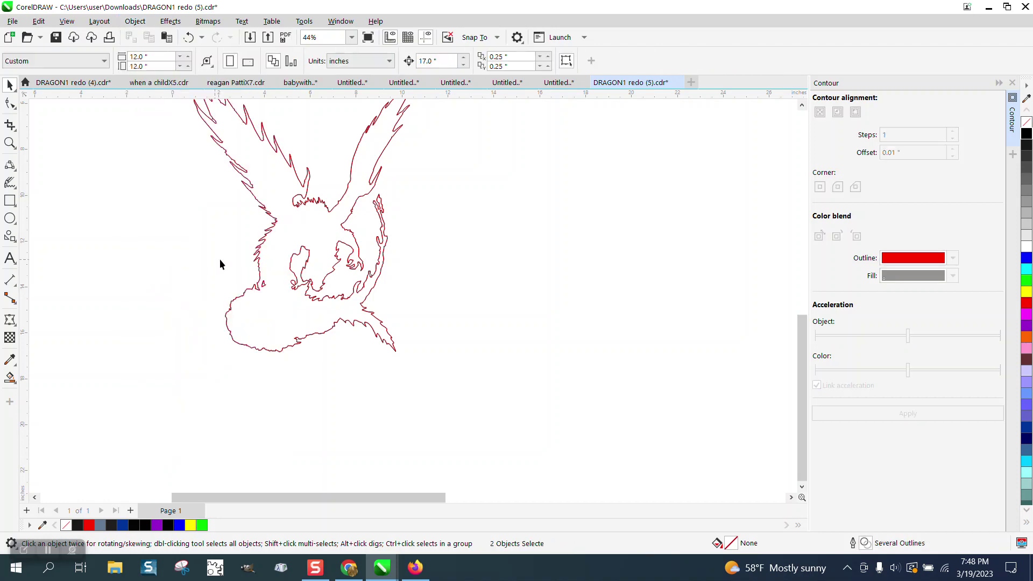
left_click(295, 241)
left_click_drag(295, 238, 684, 238)
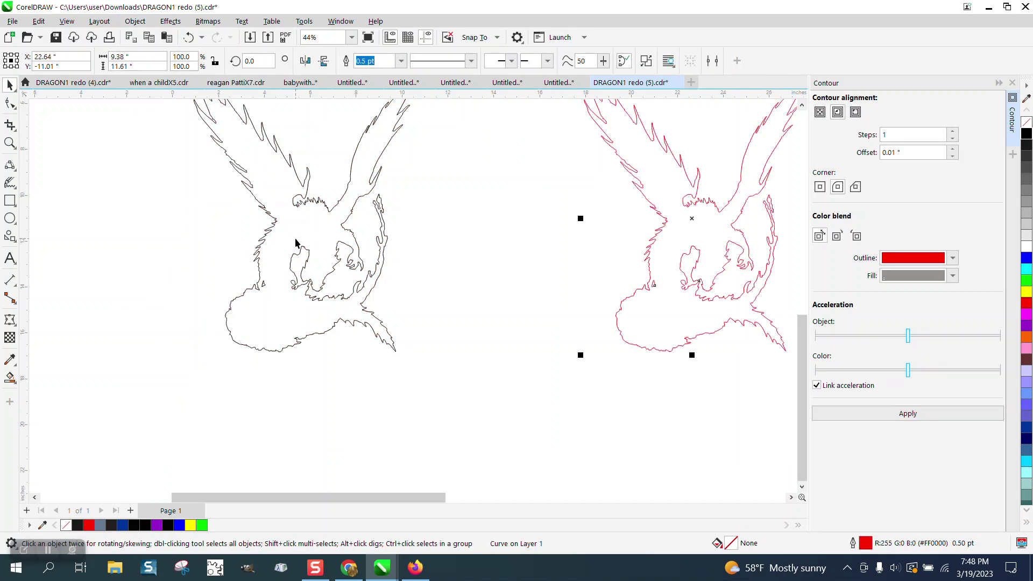
scroll(627, 362, "down", 5)
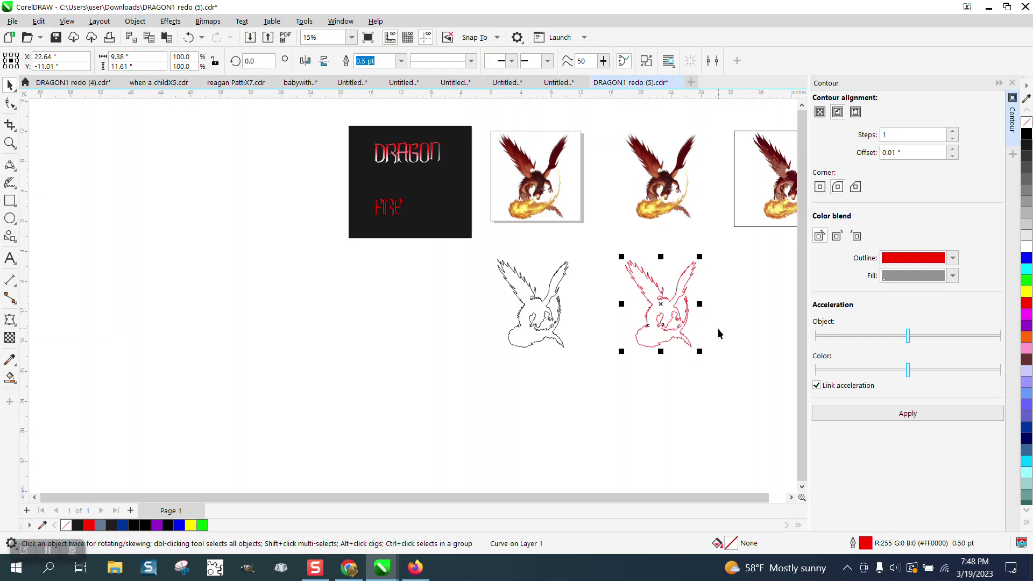
key("ctrl+z")
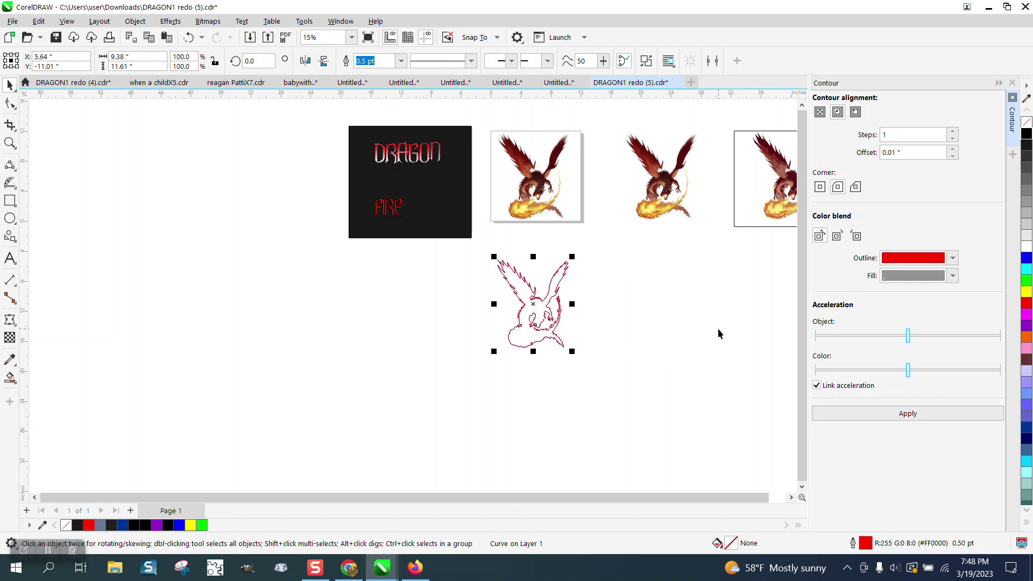
key("ctrl+z")
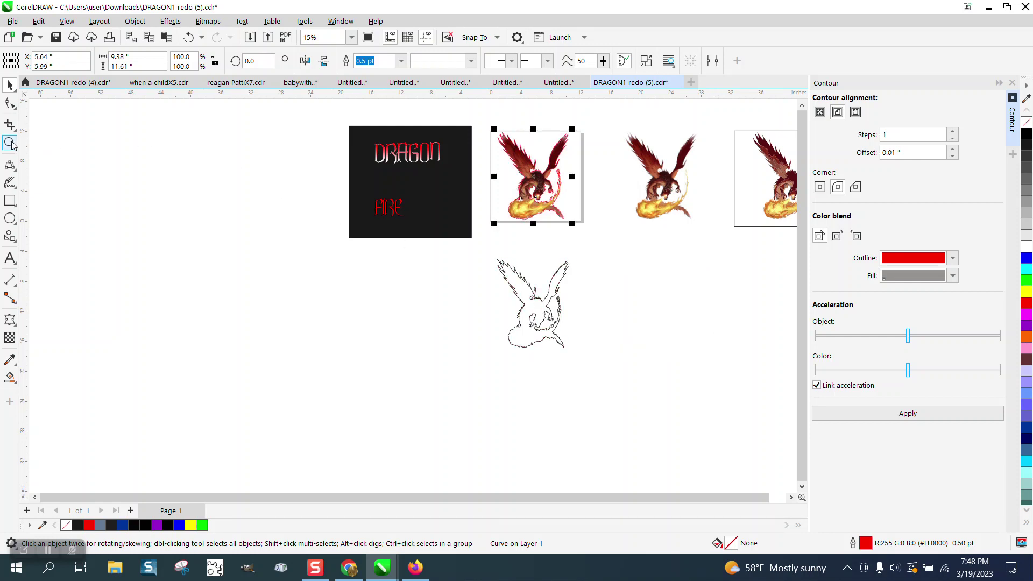
- Intersect the dragon bitmap with the red contour and nudge the result down beside the outline sketch
left_click(10, 142)
left_click_drag(487, 123, 640, 243)
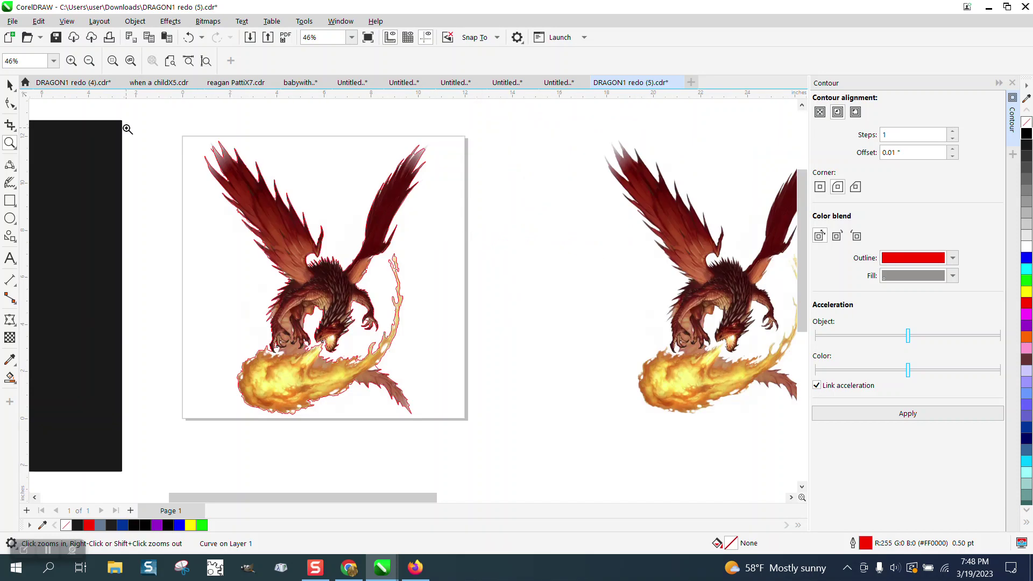
left_click(10, 85)
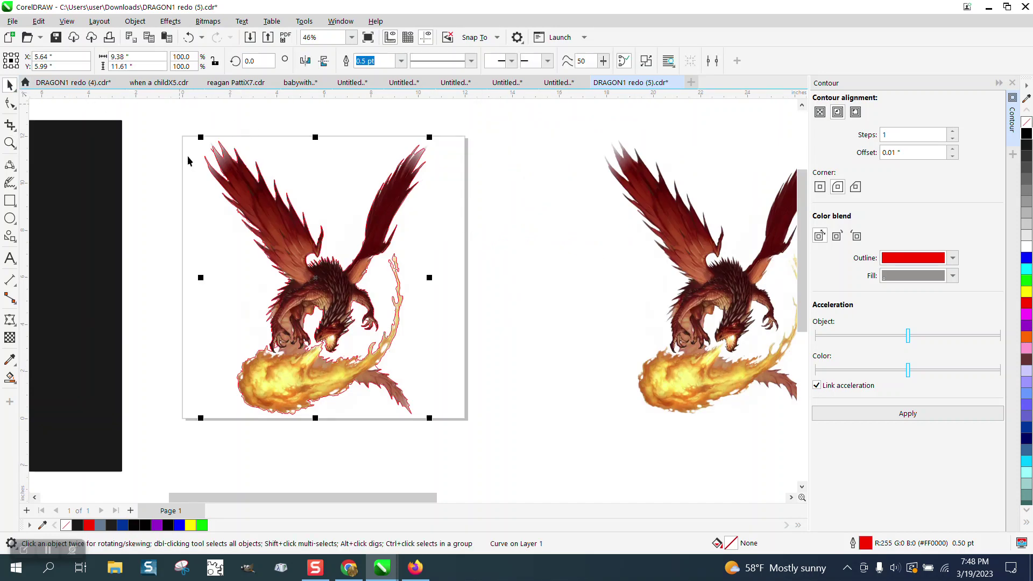
left_click_drag(189, 161, 521, 444)
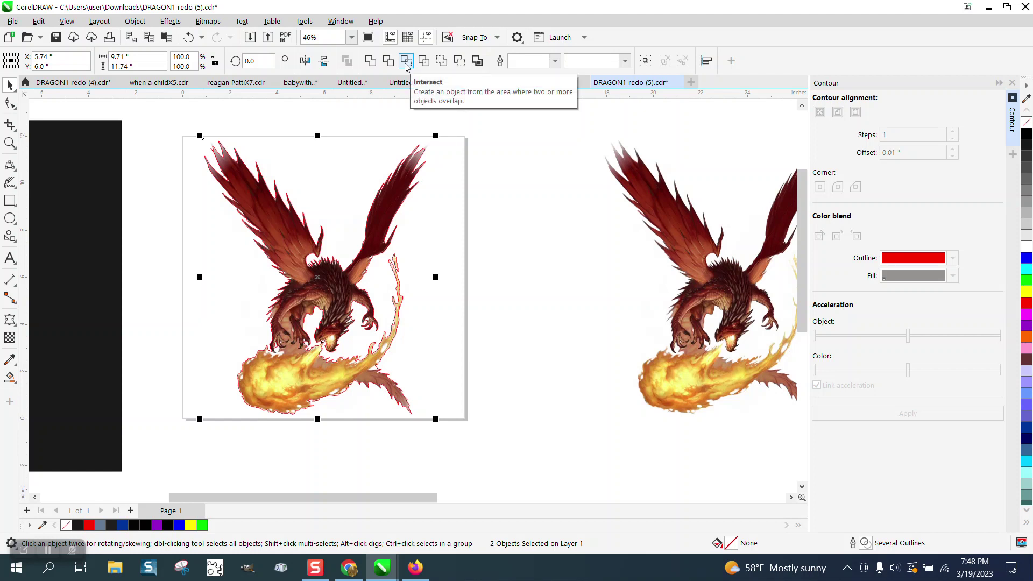
left_click(136, 21)
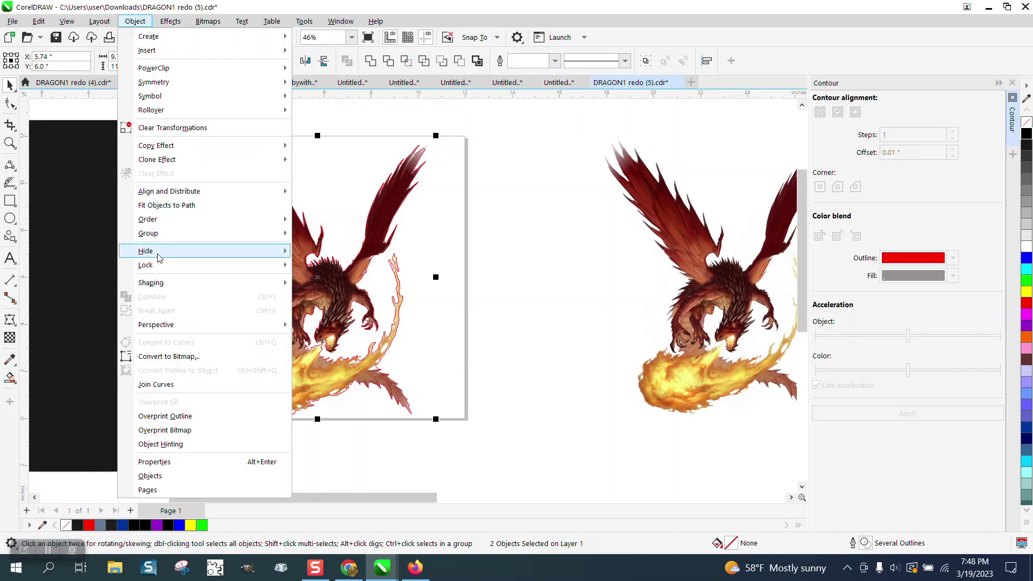
mouse_move(164, 285)
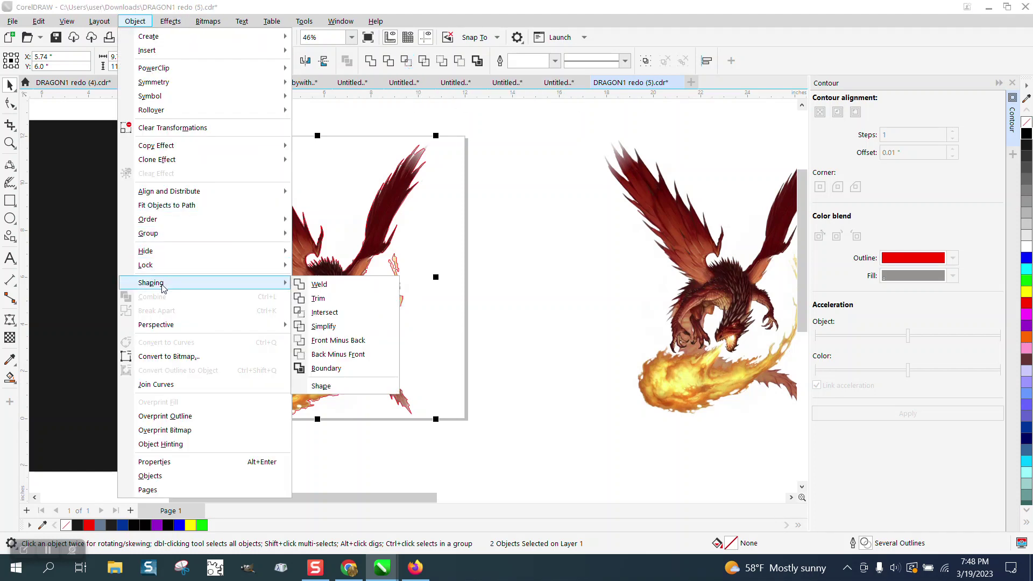
left_click(330, 312)
scroll(350, 231, "down", 4)
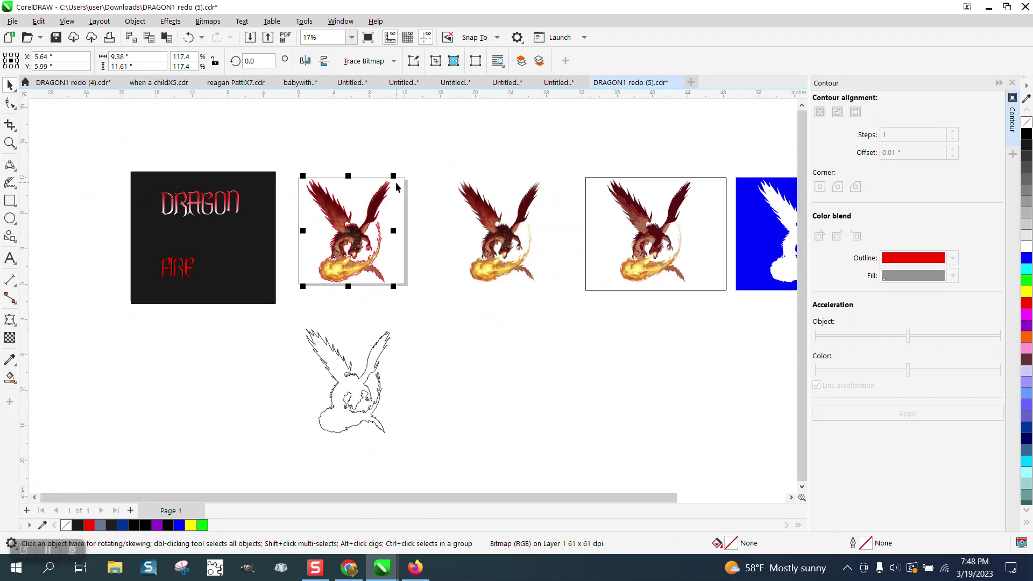
key("Down")
key("Right")
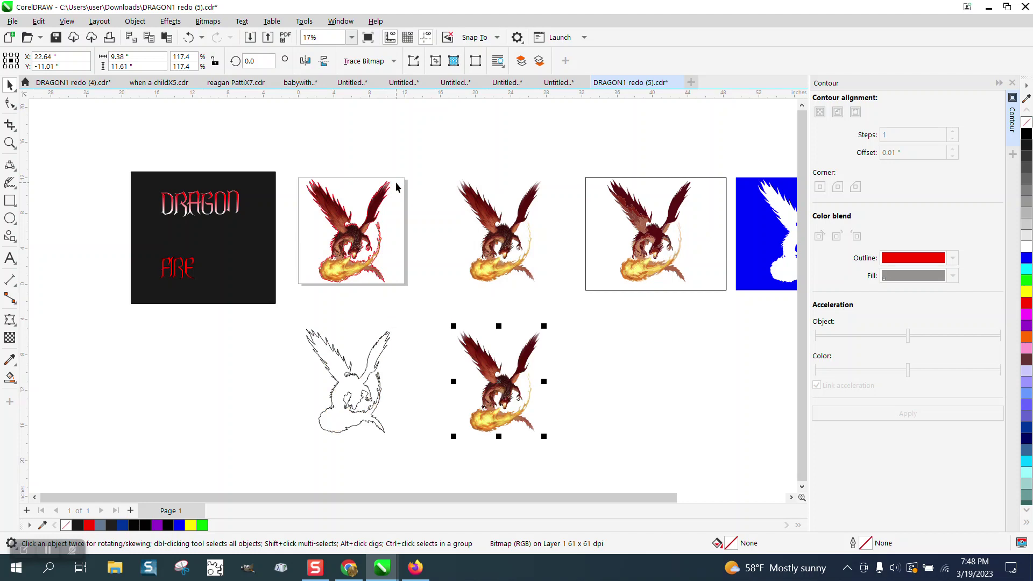
- Draw a yellow rectangle around the lower dragon and send it to the back of the page
left_click(17, 202)
left_click_drag(429, 310, 585, 458)
left_click(1026, 292)
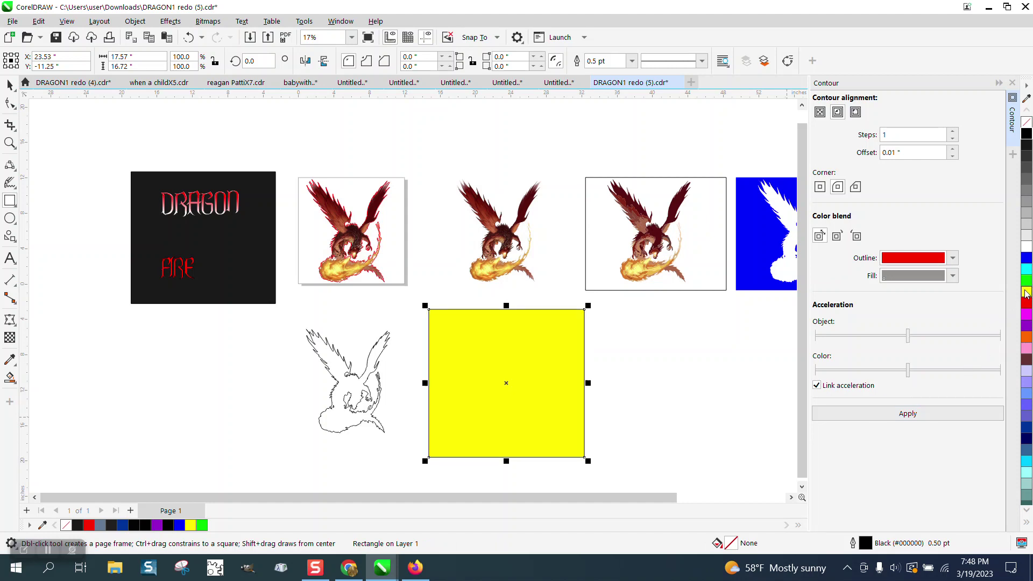
left_click(145, 24)
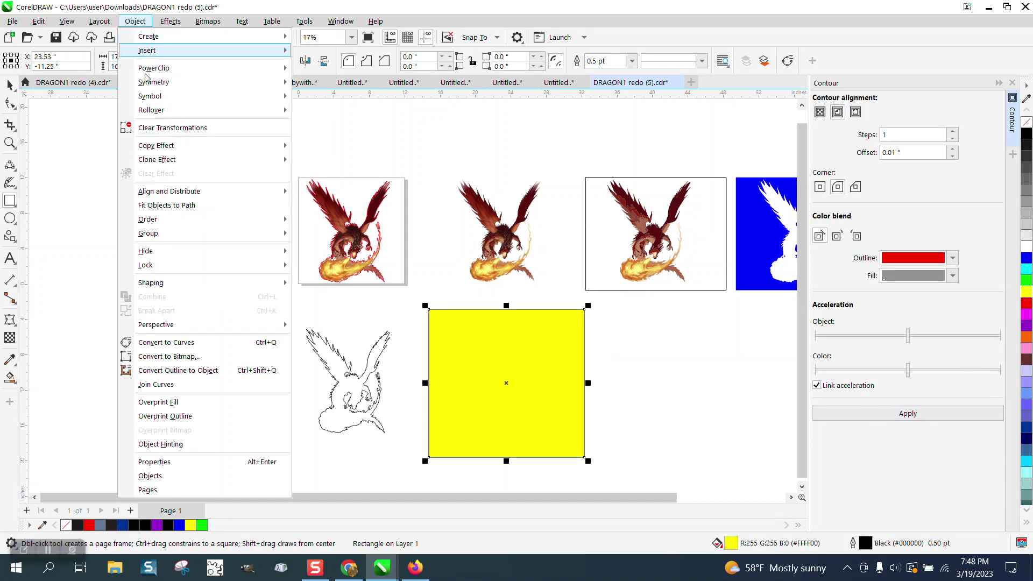
mouse_move(157, 220)
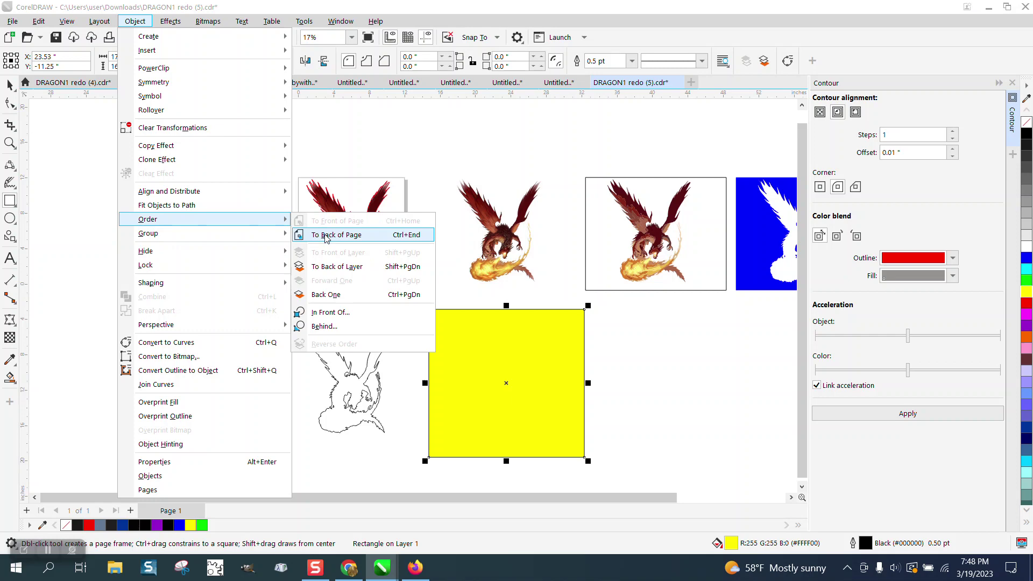
left_click(326, 236)
- Zoom in on the trimmed dragon's right wing tip edge against the yellow backing
key("z")
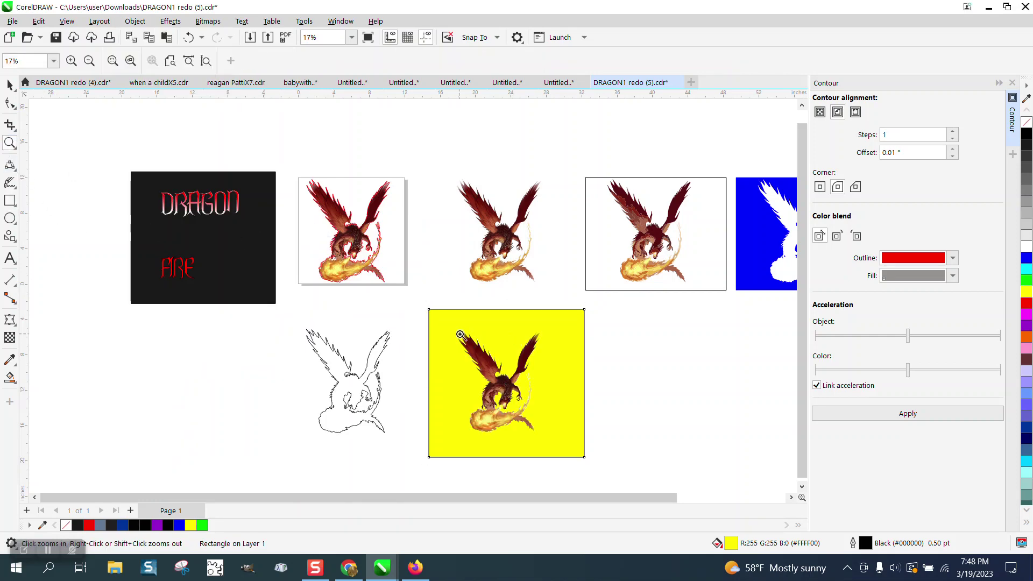
left_click_drag(462, 335, 525, 384)
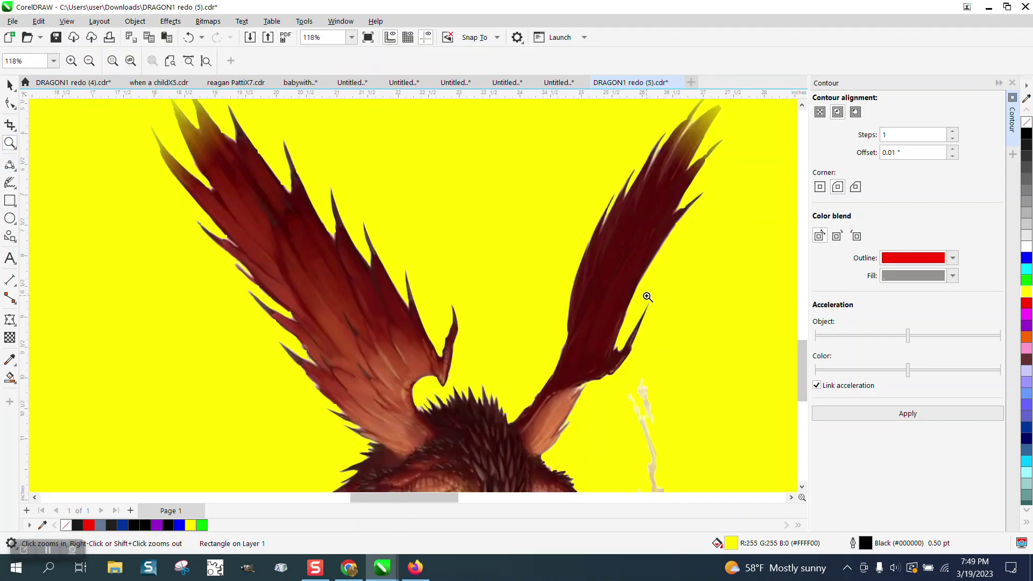
left_click_drag(672, 153, 732, 184)
scroll(475, 285, "down", 3)
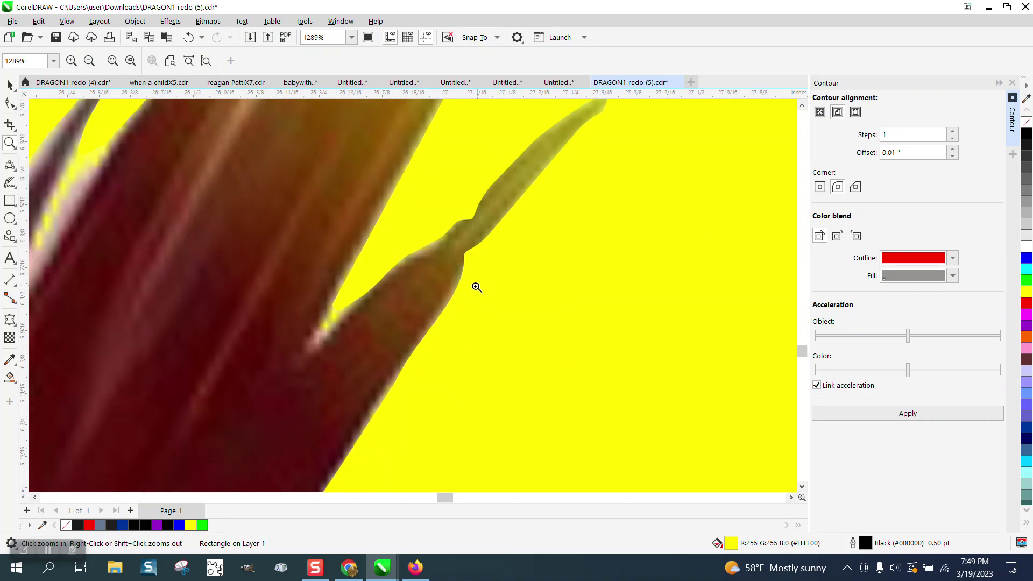
left_click(409, 326)
right_click(320, 259)
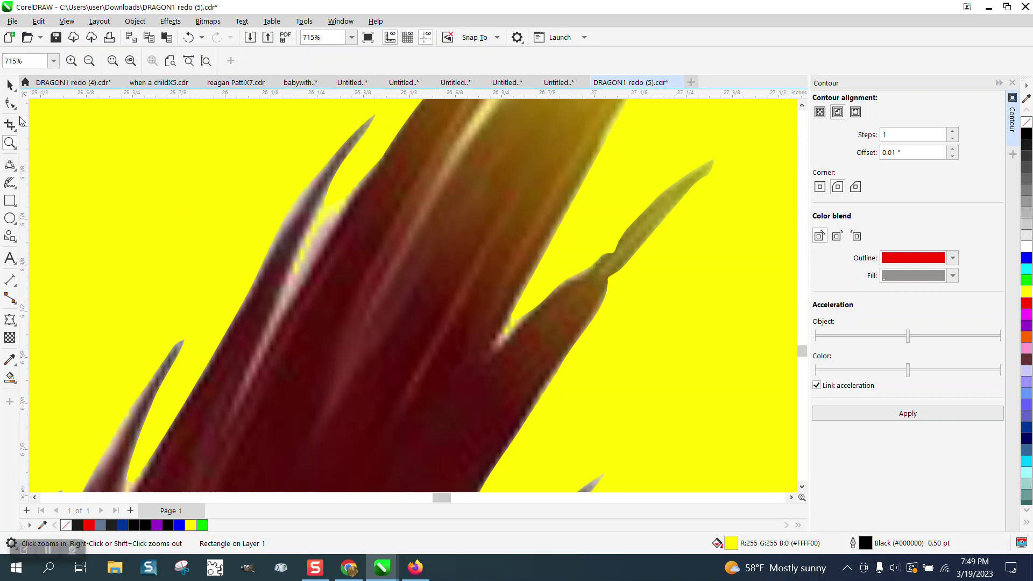
- Pull the feather notch nodes deeper, delete excess neck nodes, and bend the tip into a sharp point
left_click(338, 220)
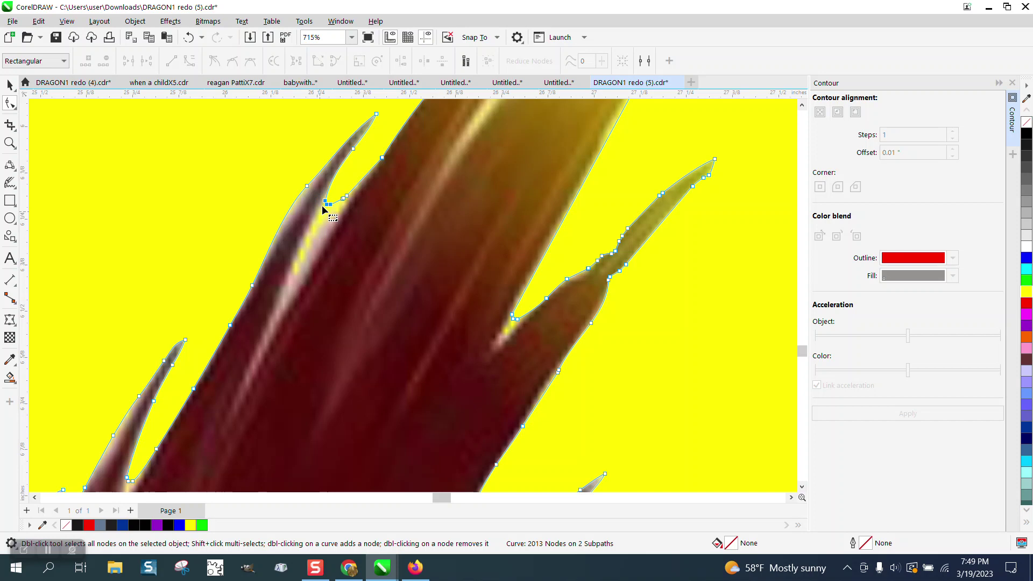
left_click(327, 203)
left_click_drag(328, 203, 285, 327)
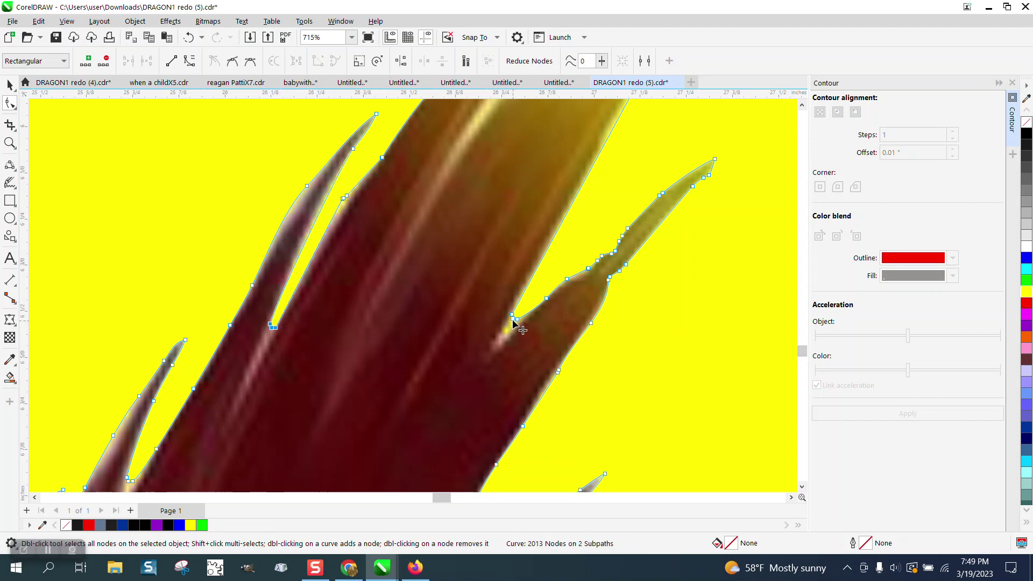
left_click_drag(513, 322, 494, 353)
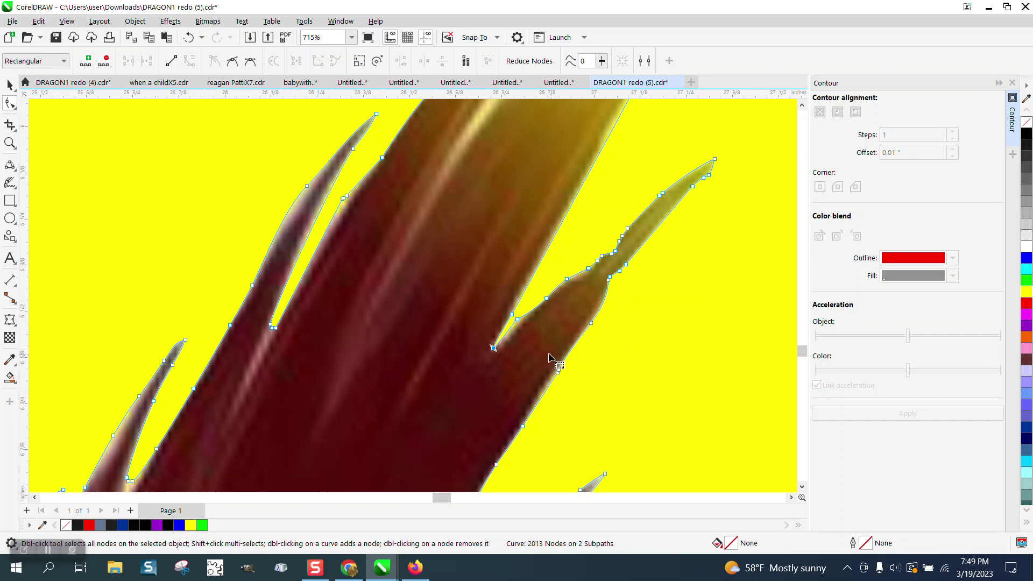
scroll(358, 214, "down", 1)
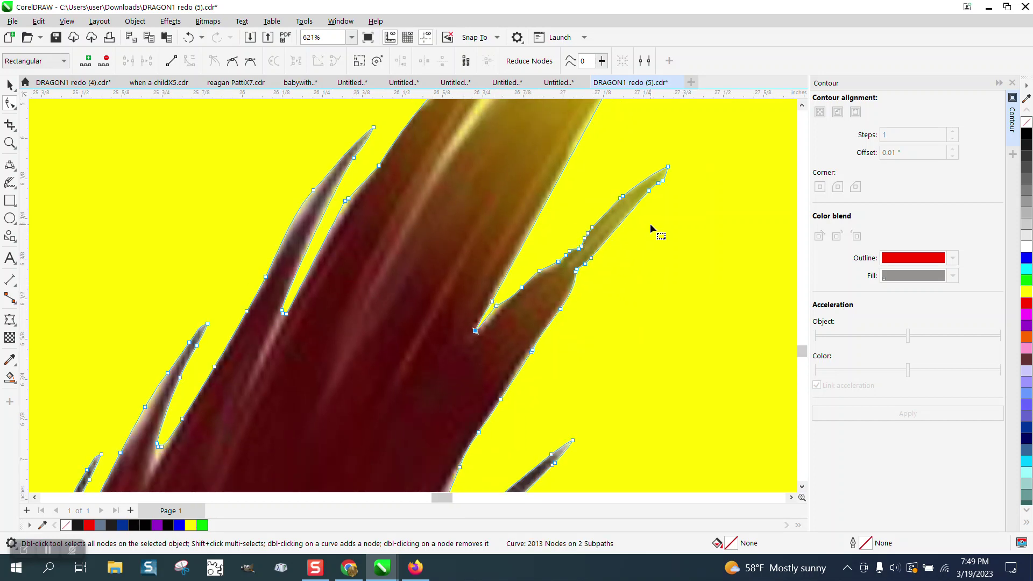
left_click_drag(550, 291, 531, 291)
key("Delete")
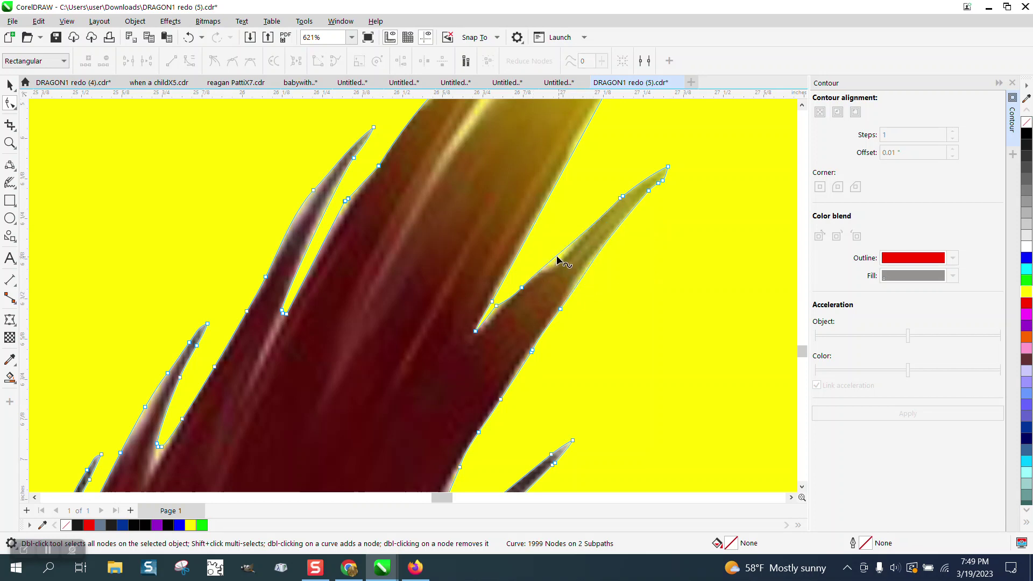
left_click_drag(557, 257, 557, 262)
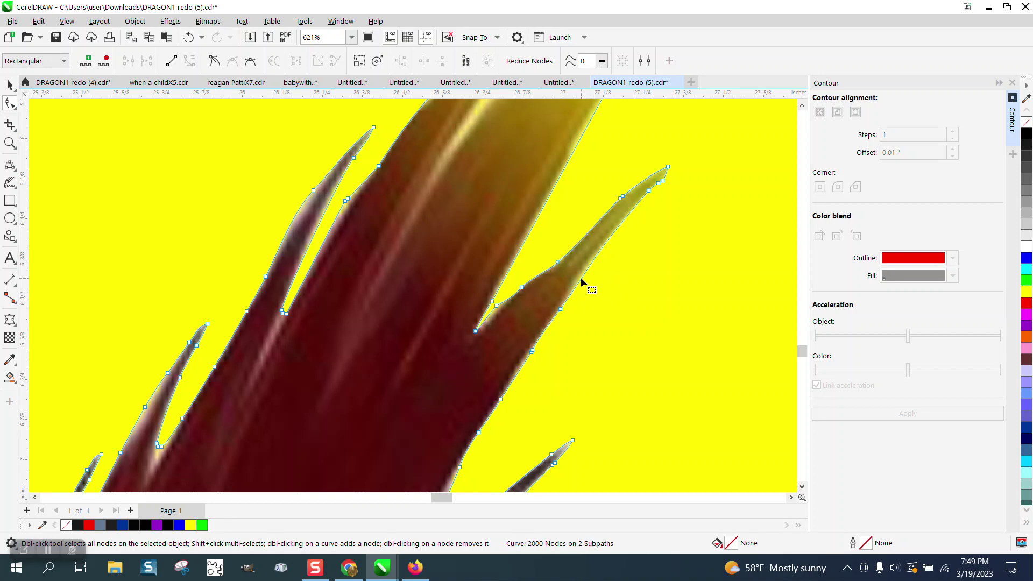
key("Escape")
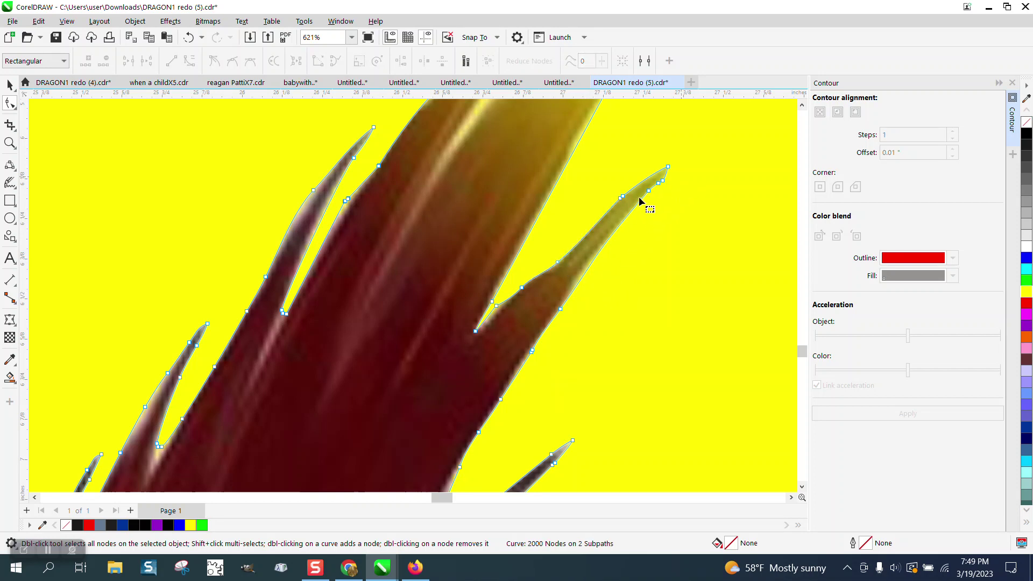
key("Delete")
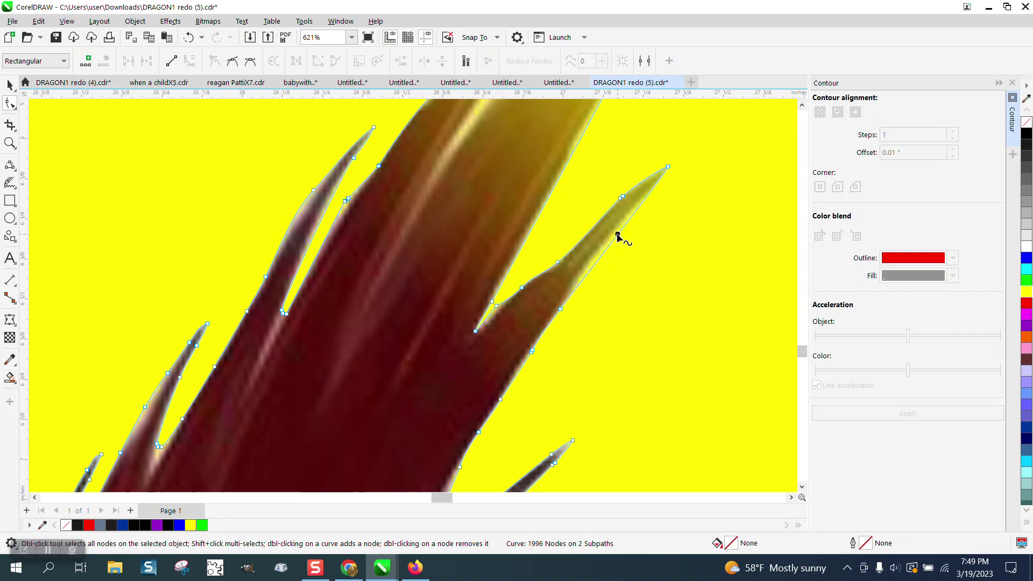
left_click_drag(619, 236, 660, 240)
scroll(575, 211, "down", 4)
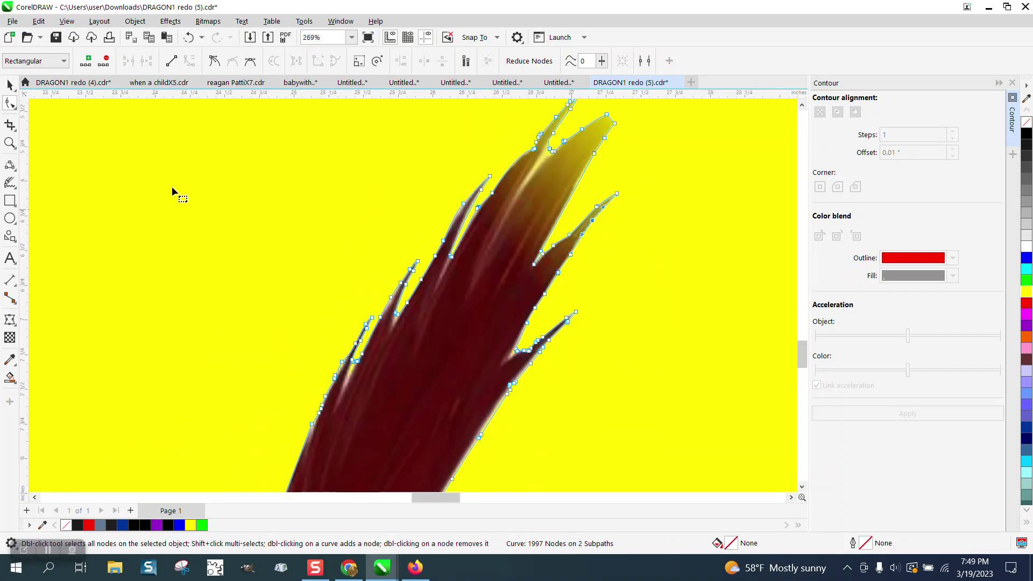
- Pull the mid-wing inner tip node down to trim fringe, then select the lower feather's notch nodes
left_click(9, 143)
left_click_drag(347, 269, 517, 377)
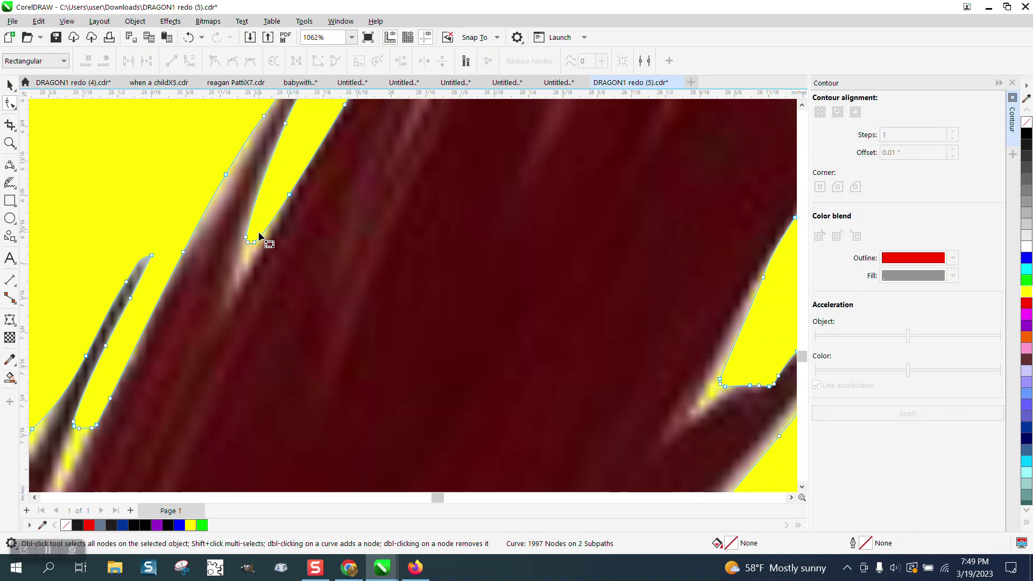
left_click_drag(249, 241, 235, 279)
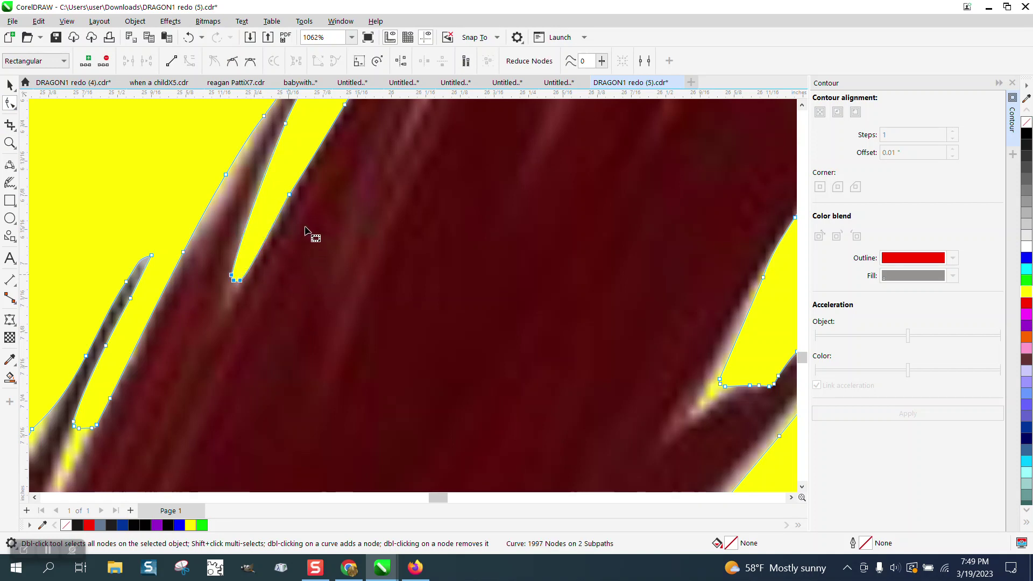
scroll(310, 229, "down", 2)
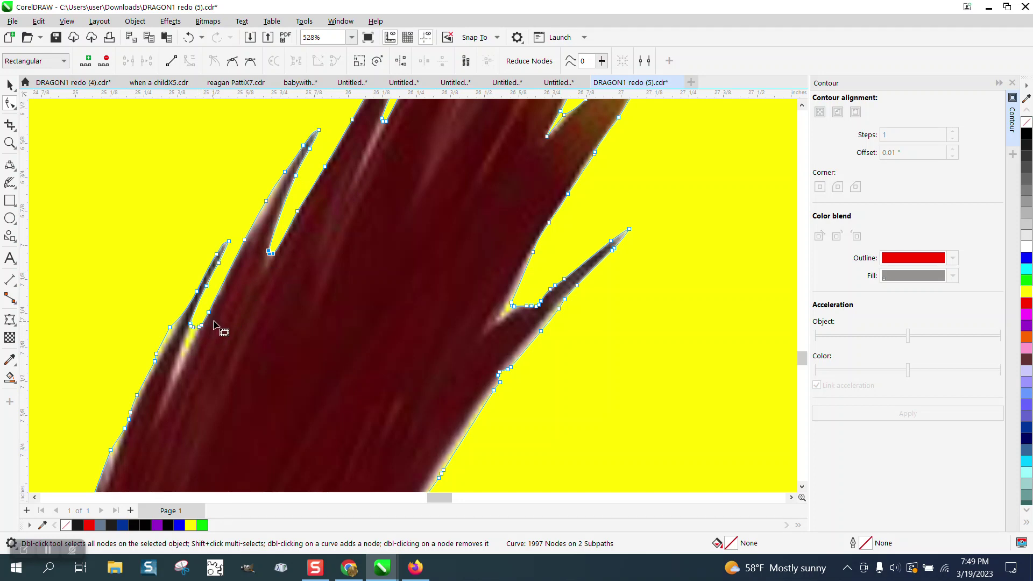
left_click_drag(214, 321, 168, 398)
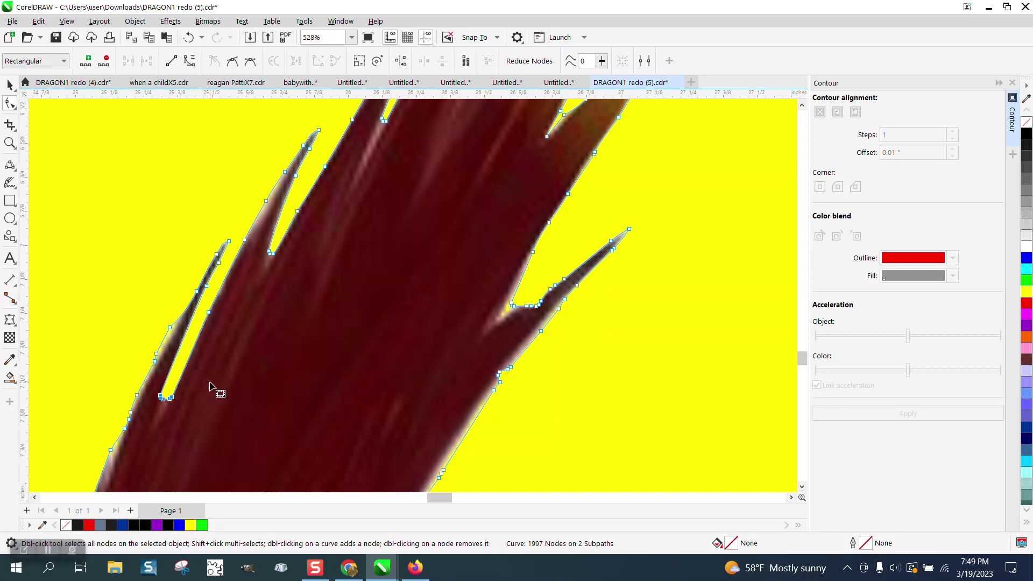
left_click(9, 143)
left_click_drag(121, 356, 229, 411)
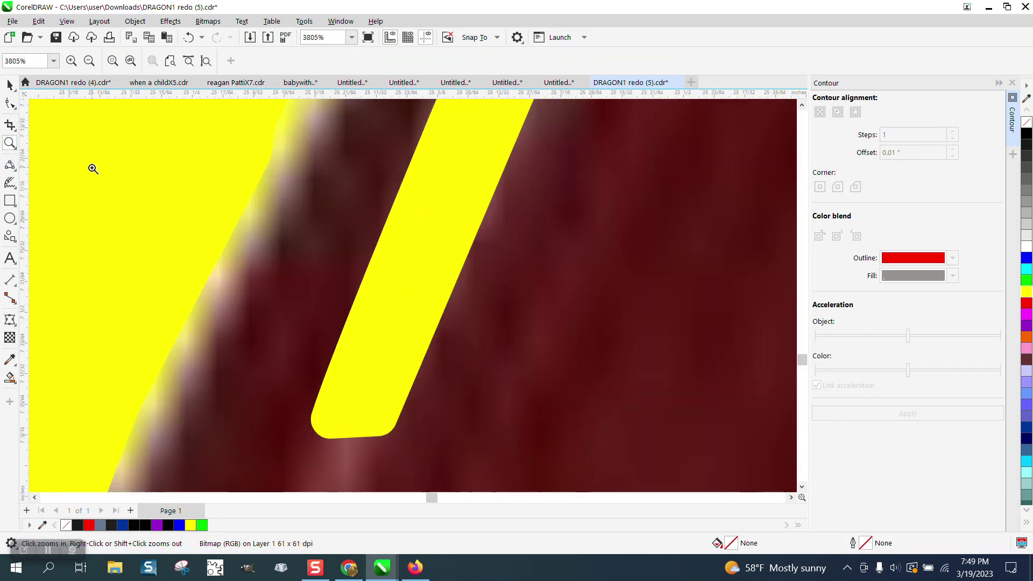
- Remove two nodes at the yellow slot's rounded end to sharpen it to a point
left_click(10, 103)
left_click(314, 290)
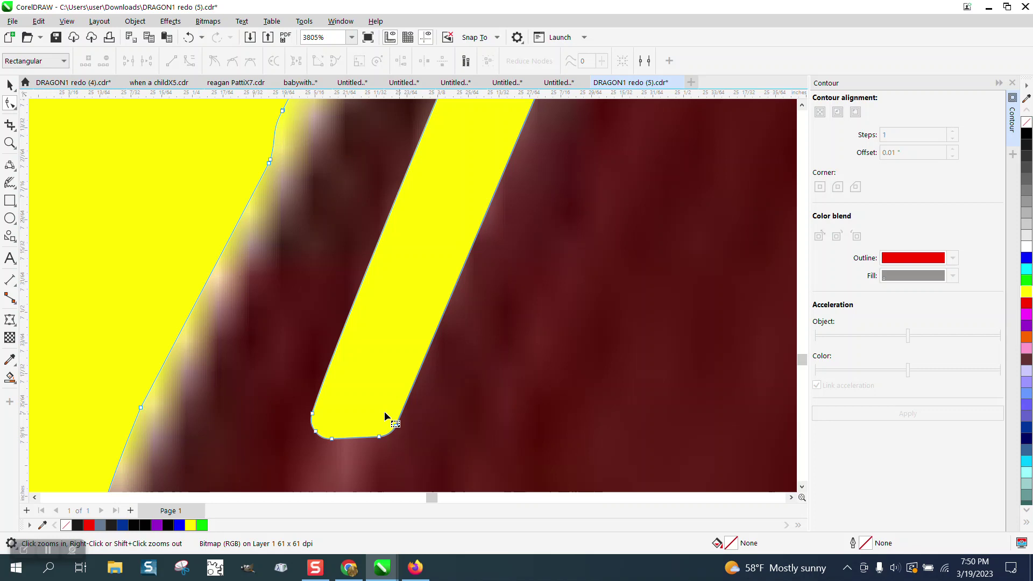
left_click_drag(311, 412, 417, 430)
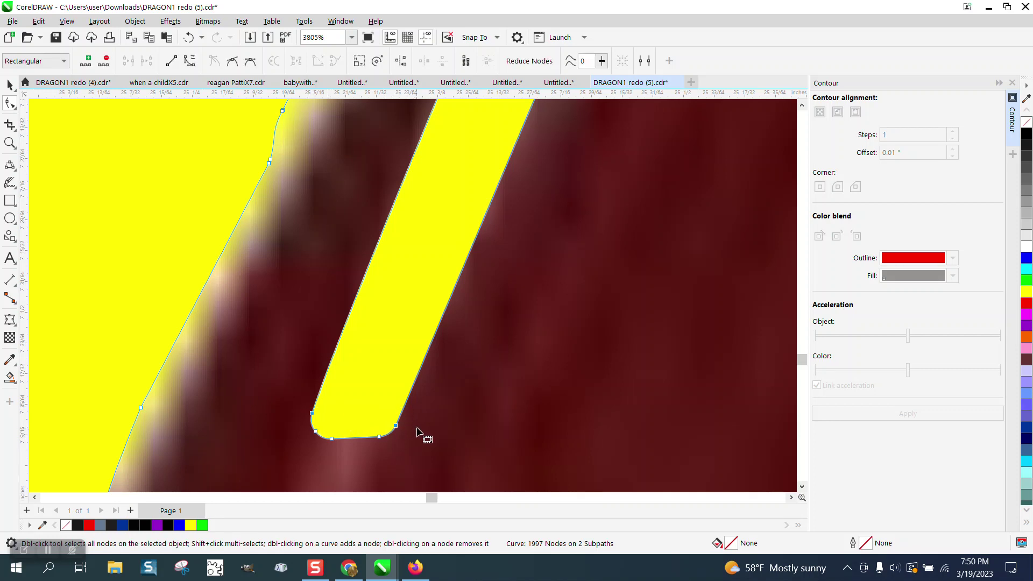
left_click(381, 437)
double_click(381, 437)
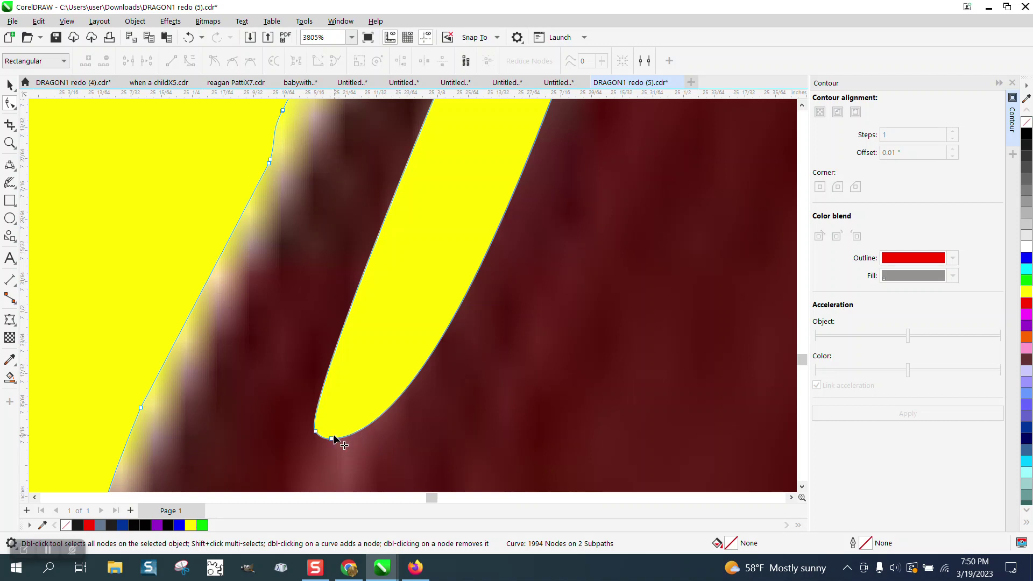
left_click(331, 439)
double_click(331, 438)
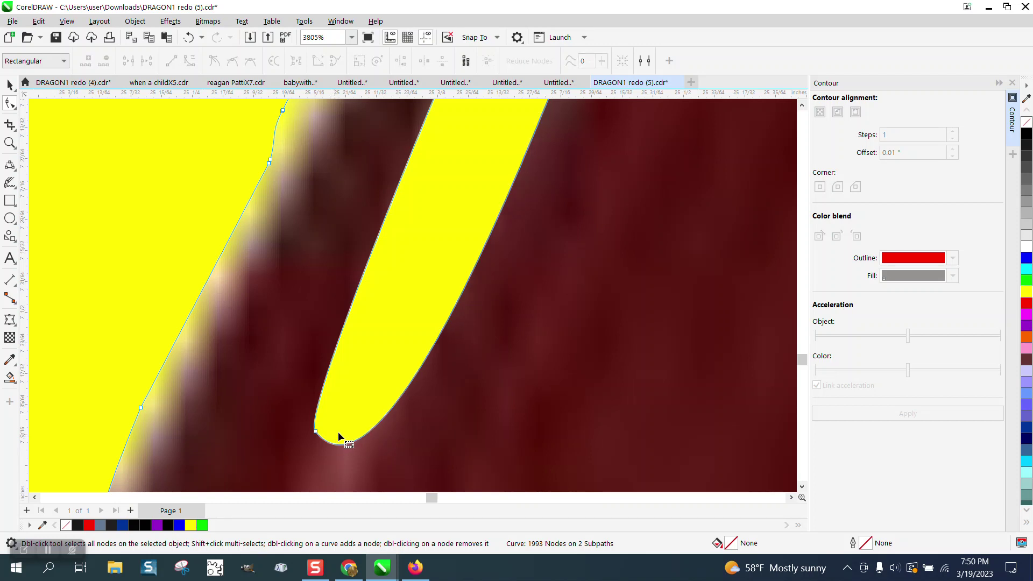
- Delete a spike node and drag nearby nodes onto the spike's dark edge, dropping the gray fringe
scroll(336, 433, "down", 3)
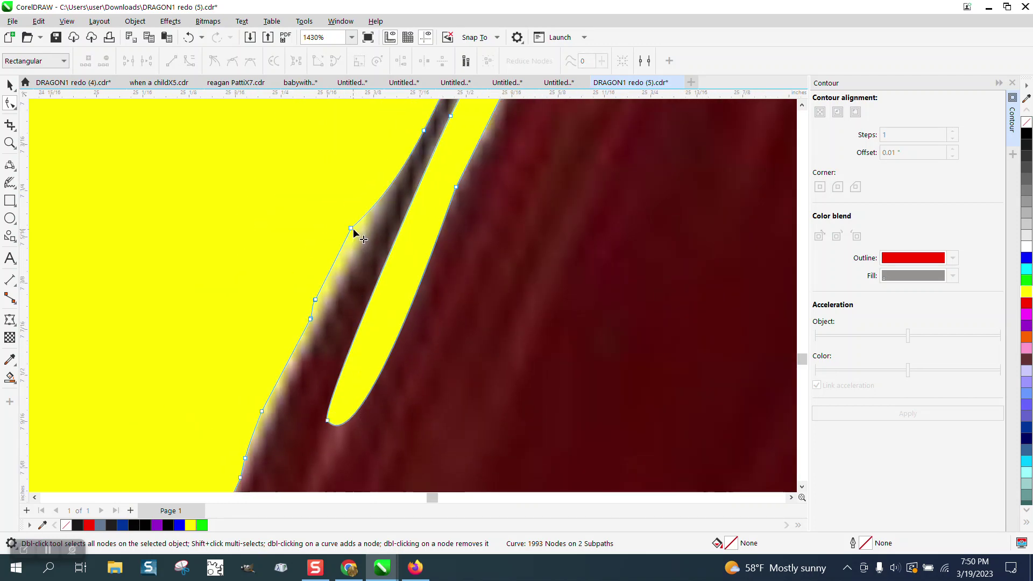
left_click_drag(354, 231, 359, 239)
left_click(318, 302)
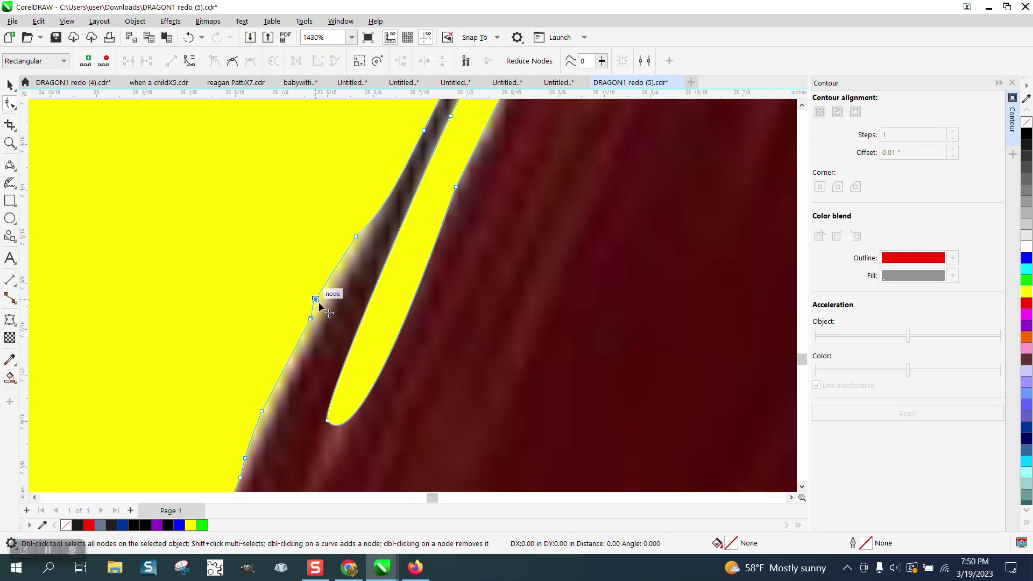
left_click(316, 302)
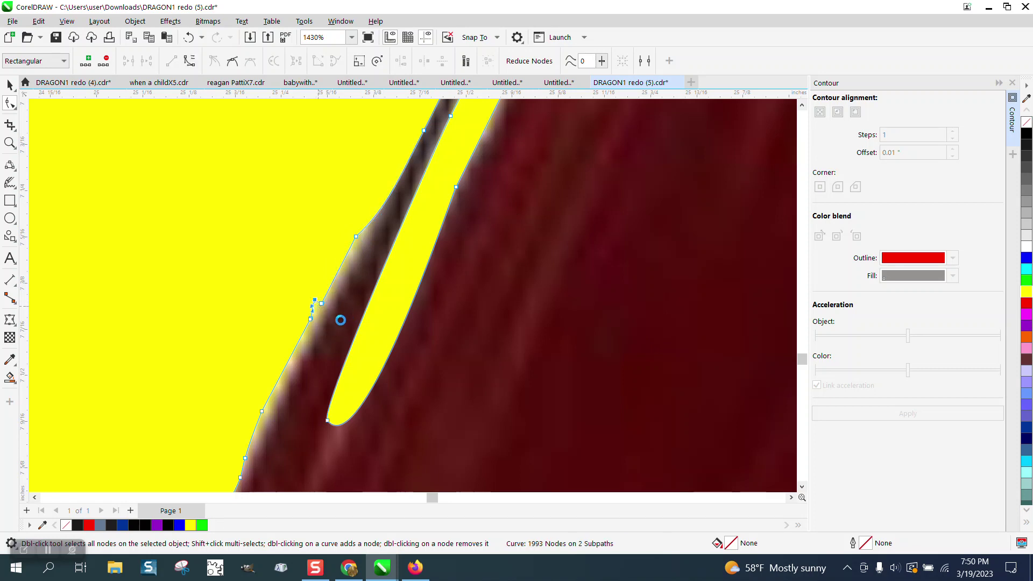
key("Delete")
left_click_drag(314, 319, 312, 342)
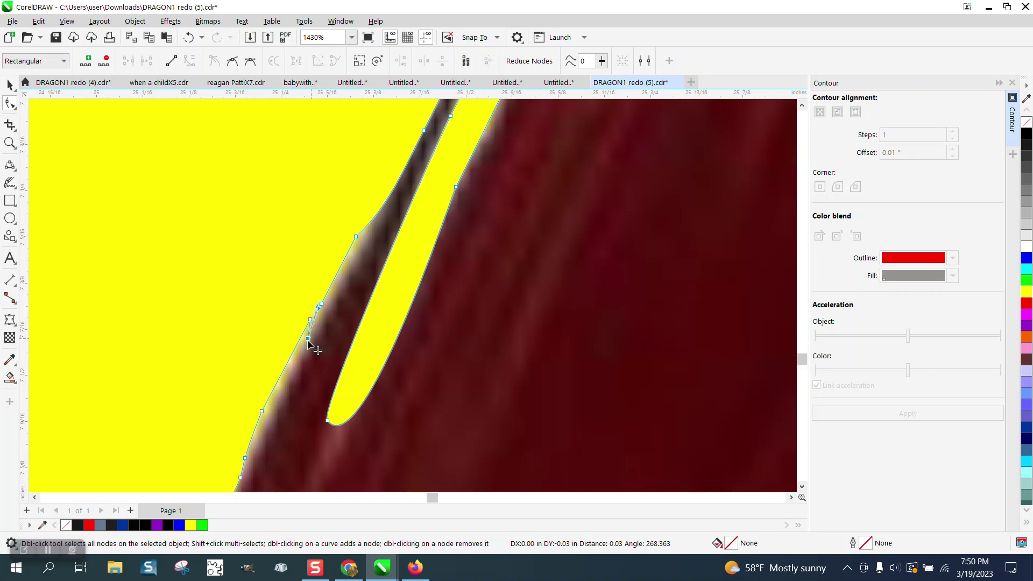
left_click_drag(359, 241, 362, 249)
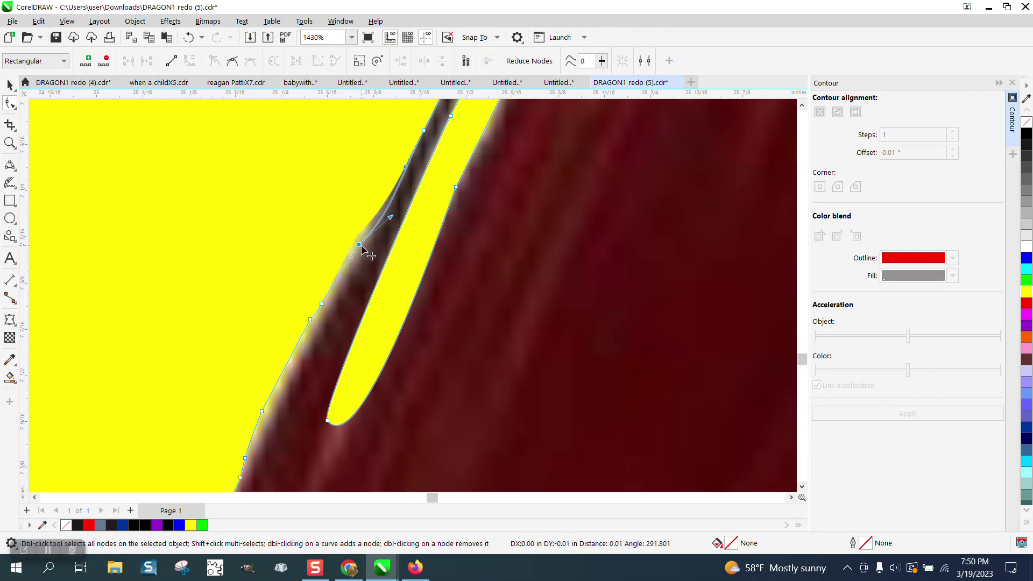
left_click(267, 417)
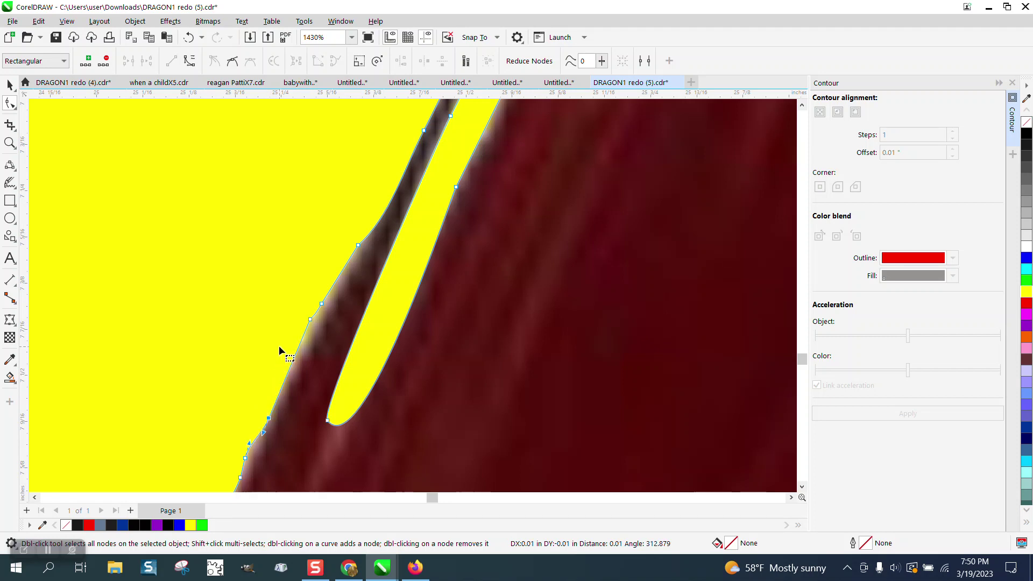
scroll(277, 336, "down", 4)
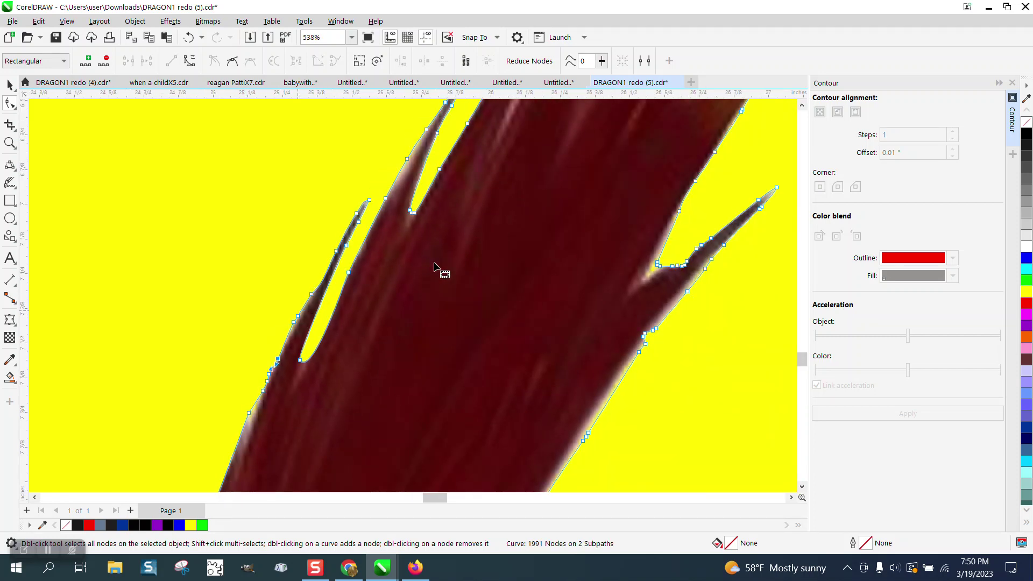
- Delete the surplus node cluster along the spike edge, then select three more spike-edge nodes
left_click_drag(682, 325, 619, 367)
key("Delete")
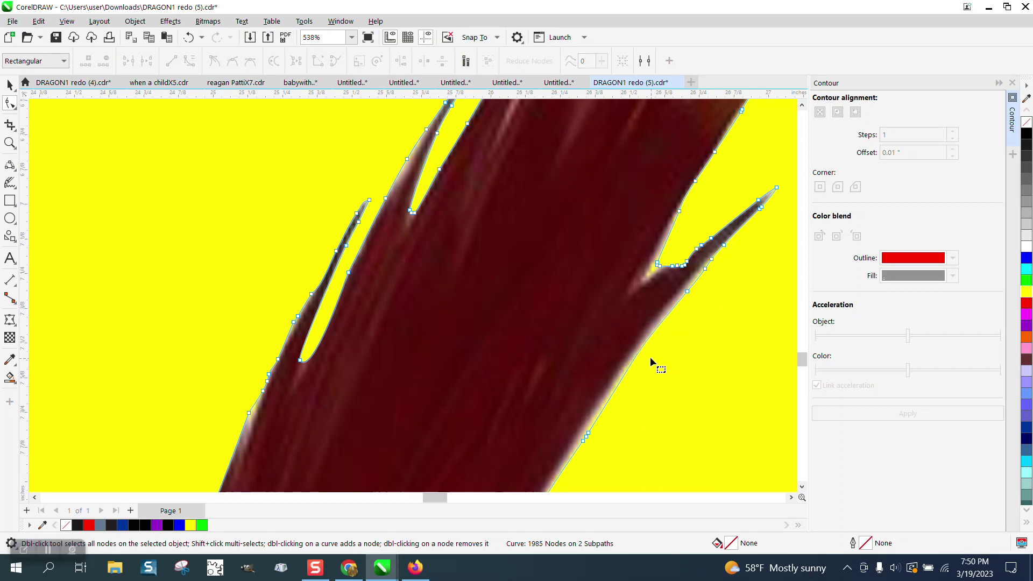
left_click(10, 143)
left_click_drag(537, 392, 667, 484)
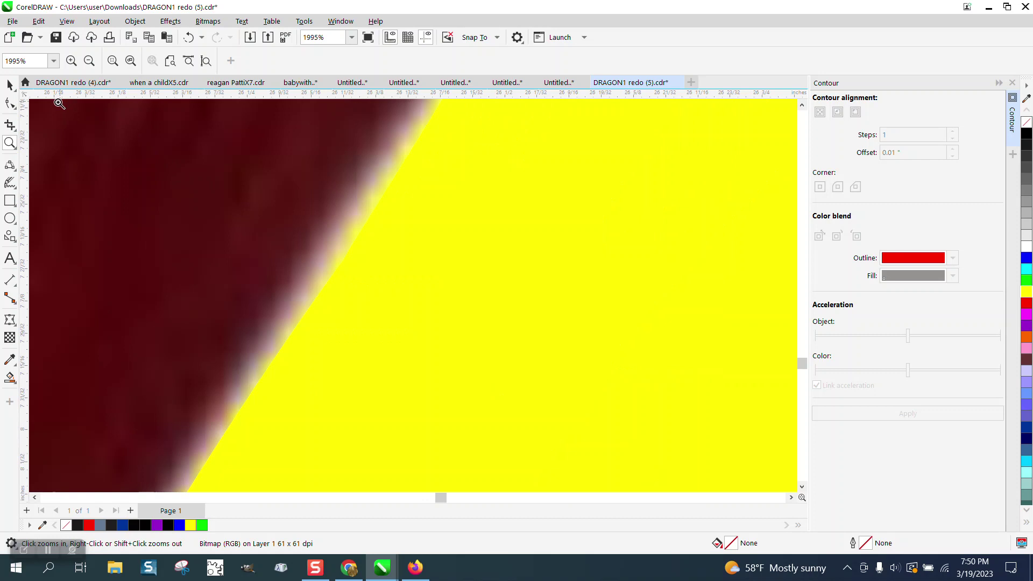
left_click(8, 104)
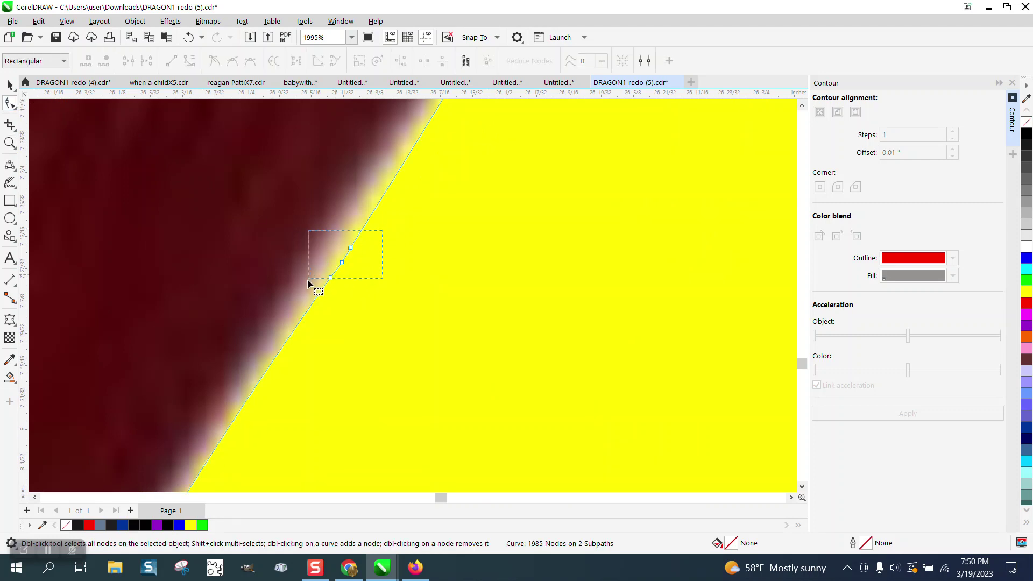
mouse_move(308, 279)
left_mouse_down()
mouse_move(325, 276)
mouse_move(294, 268)
left_mouse_up()
scroll(386, 328, "down", 5)
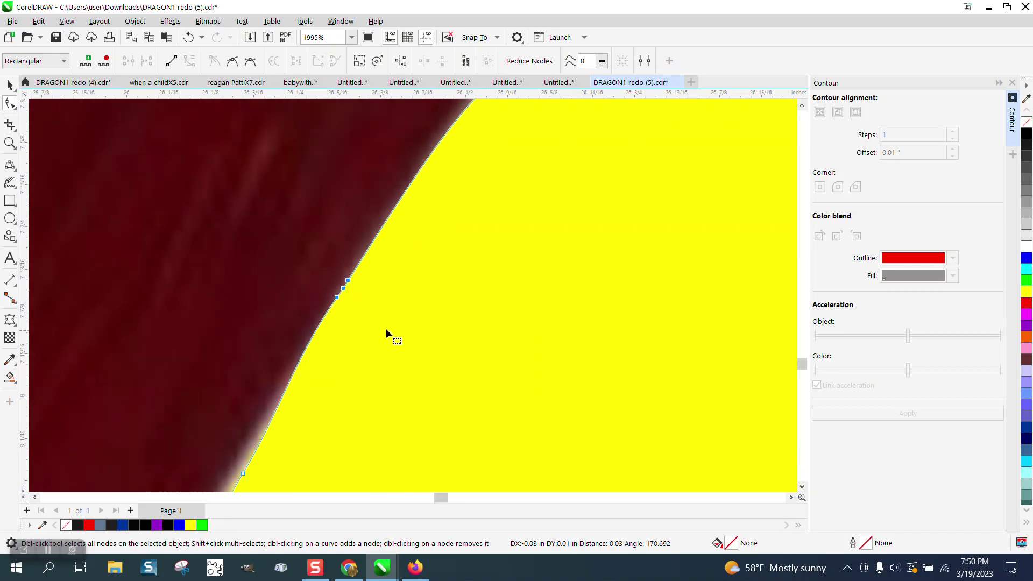
scroll(416, 268, "down", 3)
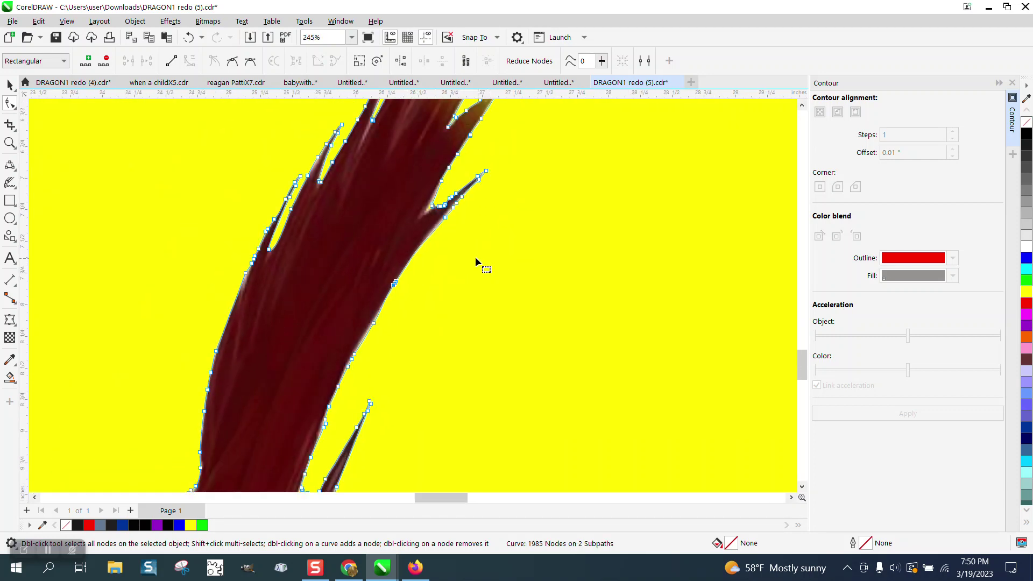
scroll(417, 264, "down", 1)
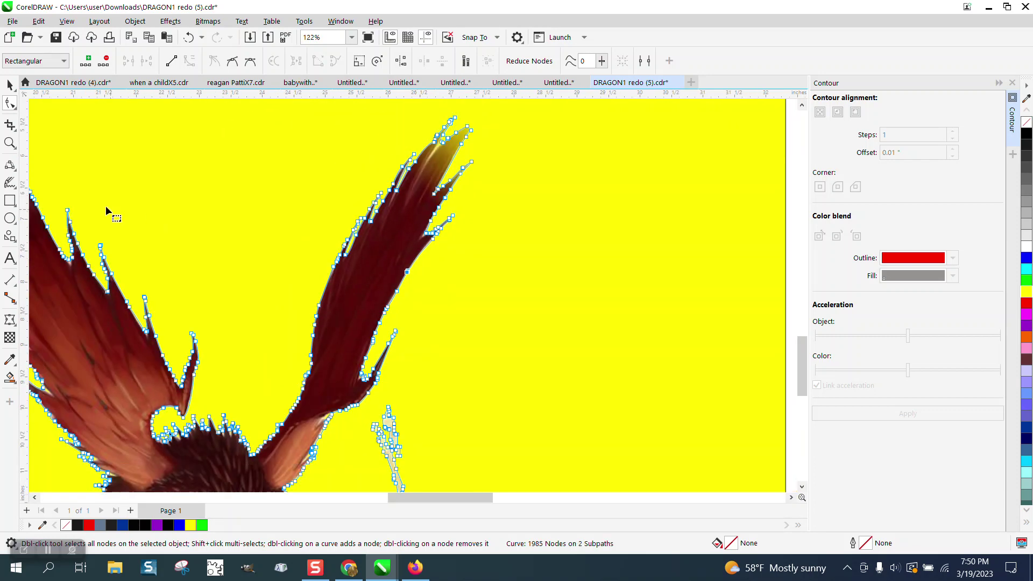
- Zoom in close on the wing notch and select the nodes at its point
left_click(10, 143)
left_click_drag(316, 189, 506, 281)
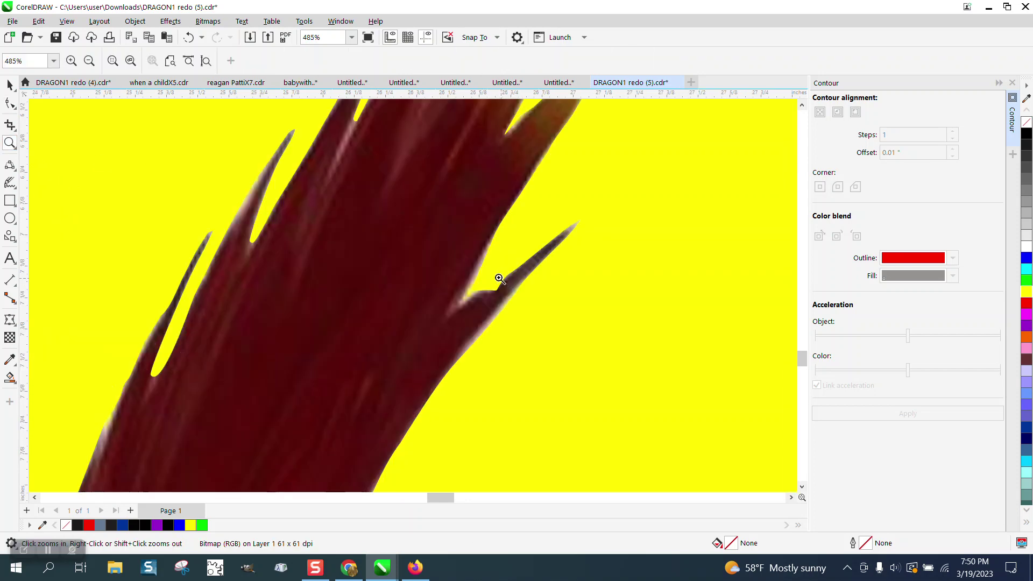
left_click_drag(461, 246, 509, 330)
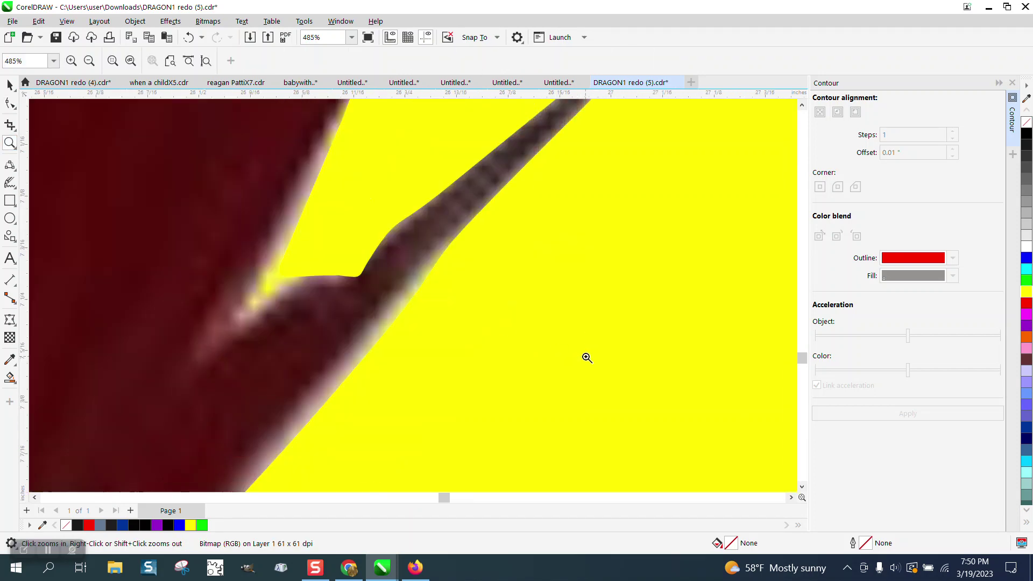
left_click(10, 102)
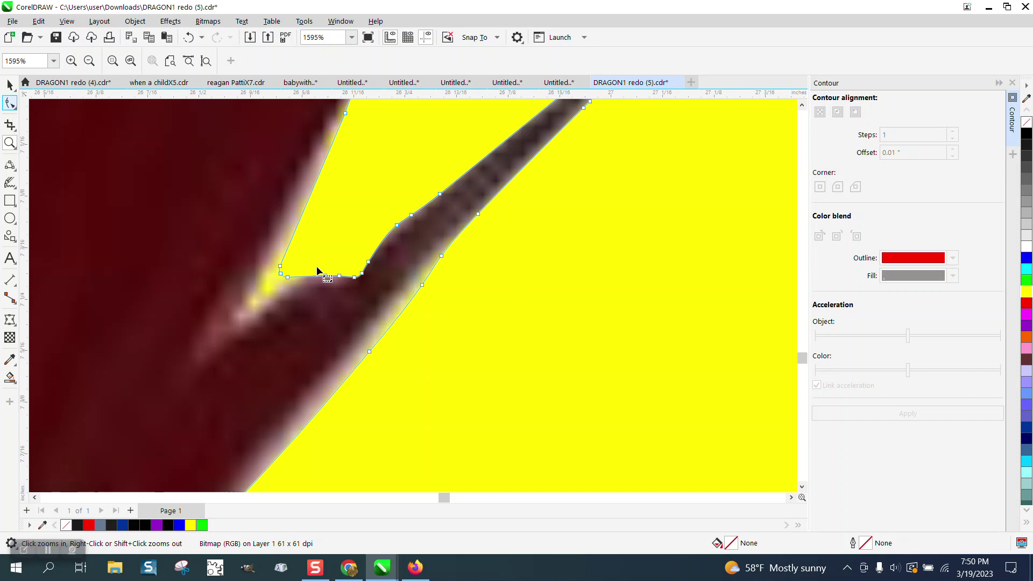
left_click_drag(268, 291, 232, 313)
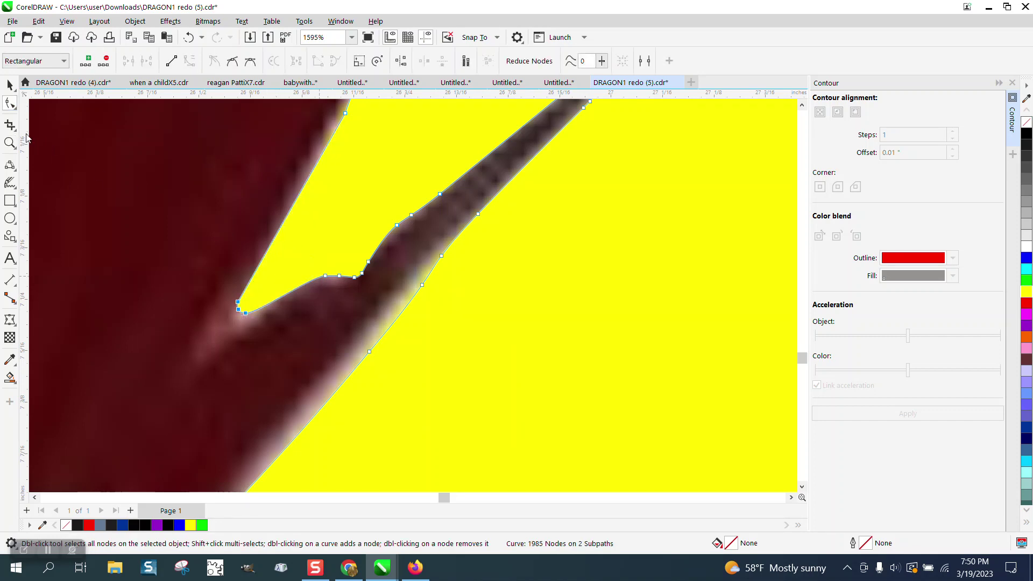
left_click(16, 107)
- Brush the Smooth tool along the yellow notch tip, reducing the crop curve to 1975 nodes
left_click(56, 119)
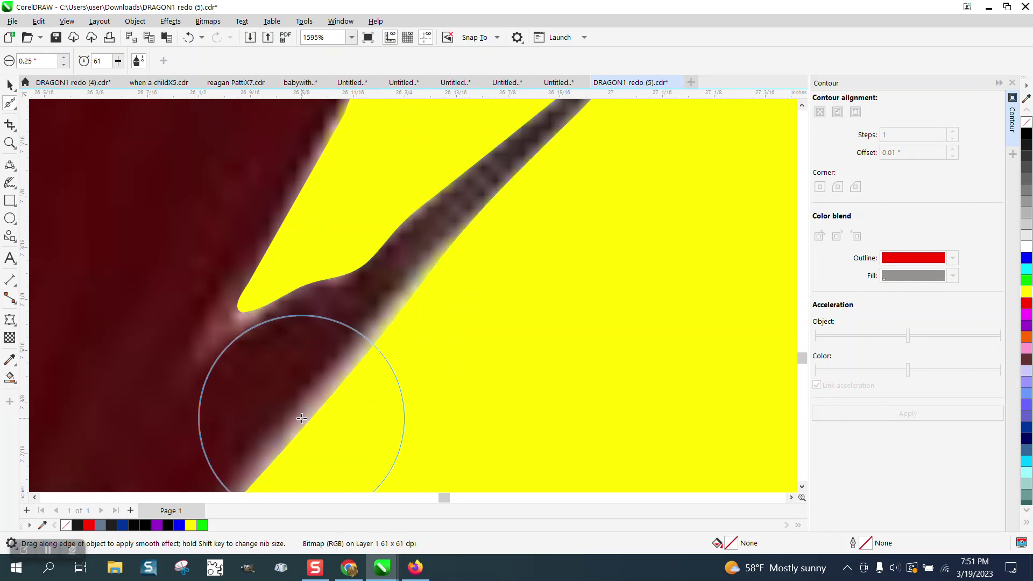
mouse_move(301, 418)
left_mouse_down()
mouse_move(344, 364)
mouse_move(306, 352)
mouse_move(282, 317)
mouse_move(211, 338)
left_mouse_up()
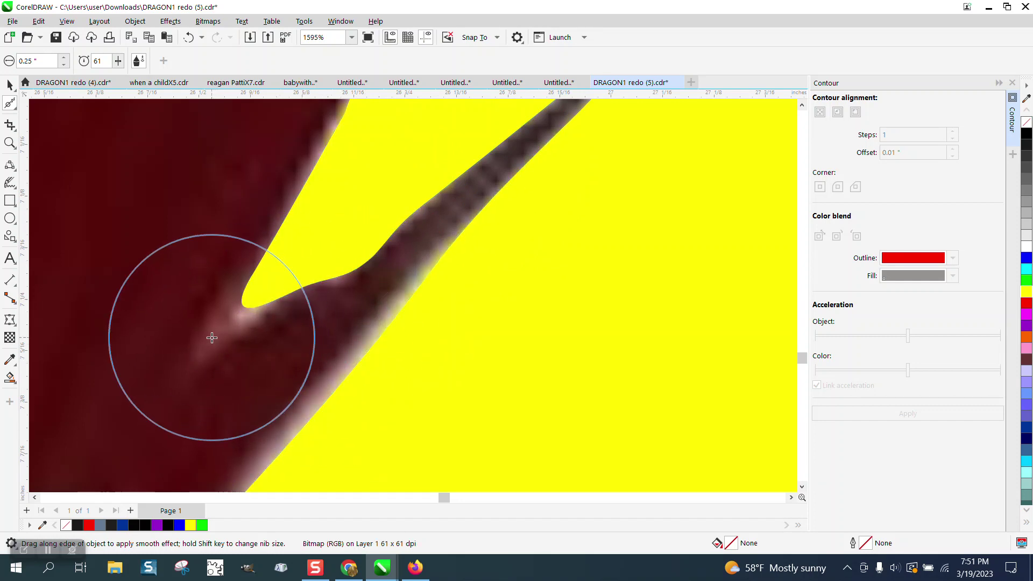
scroll(269, 320, "down", 3)
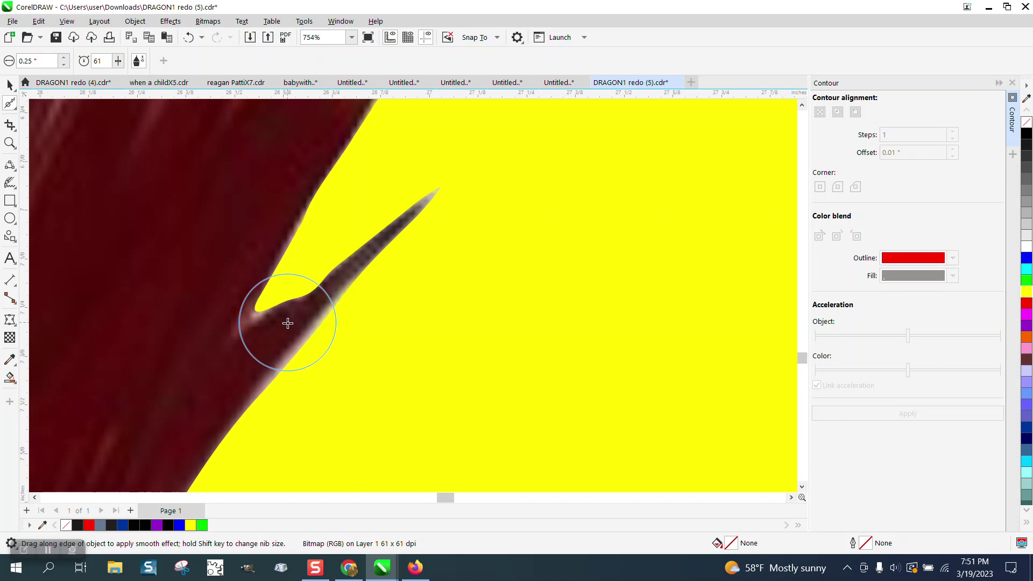
scroll(288, 323, "down", 4)
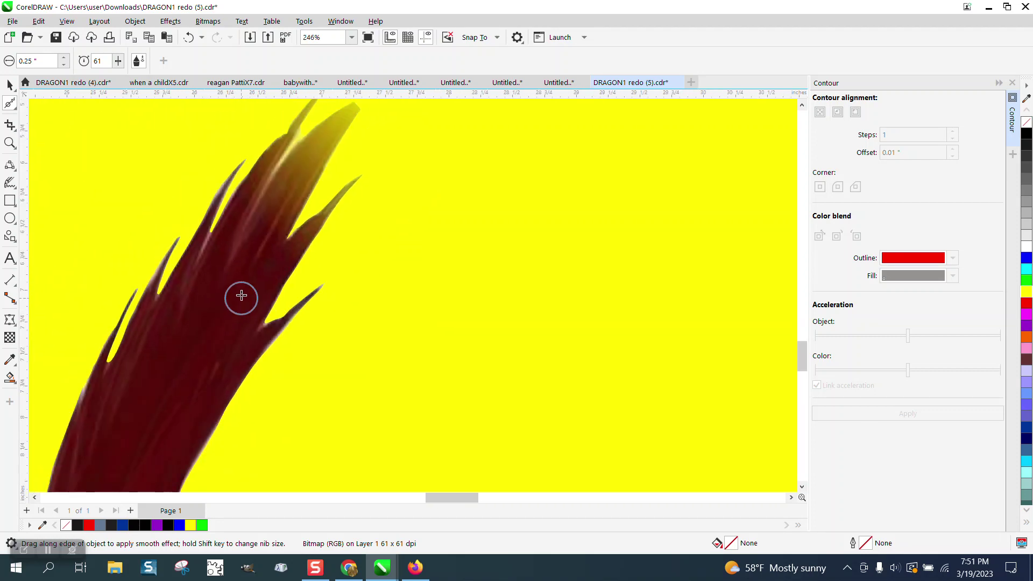
left_click(9, 143)
left_click_drag(259, 134, 393, 196)
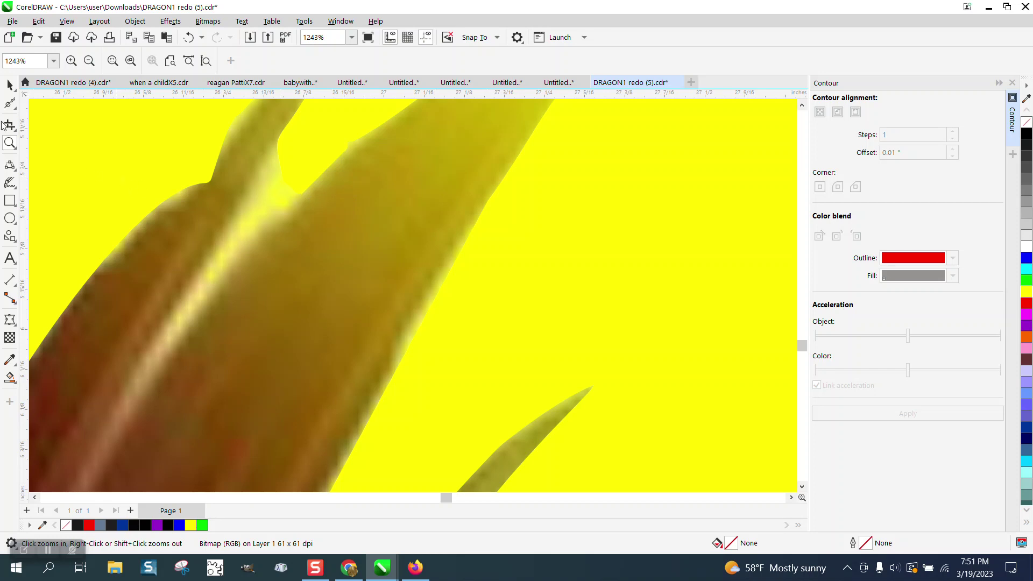
left_click(16, 110)
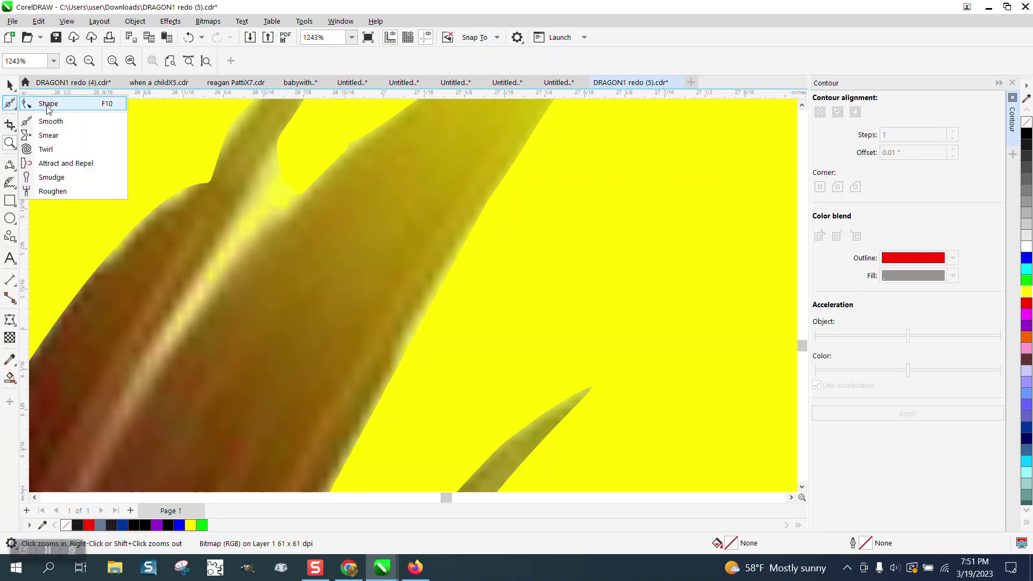
key("F10")
left_click(288, 182)
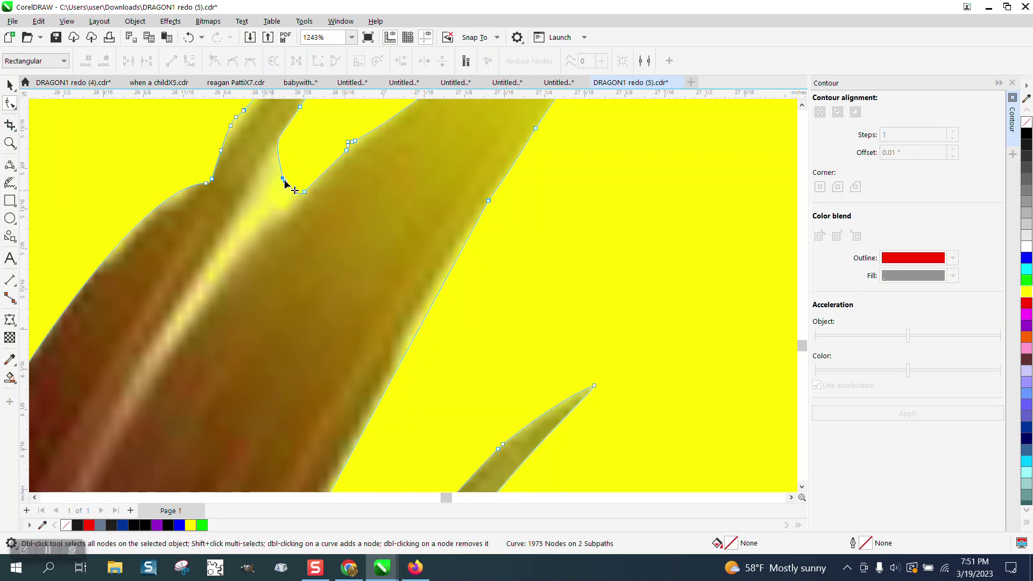
- Pull a node down into the notch between spikes and delete the nodes along its upper edge
left_click_drag(283, 180, 187, 322)
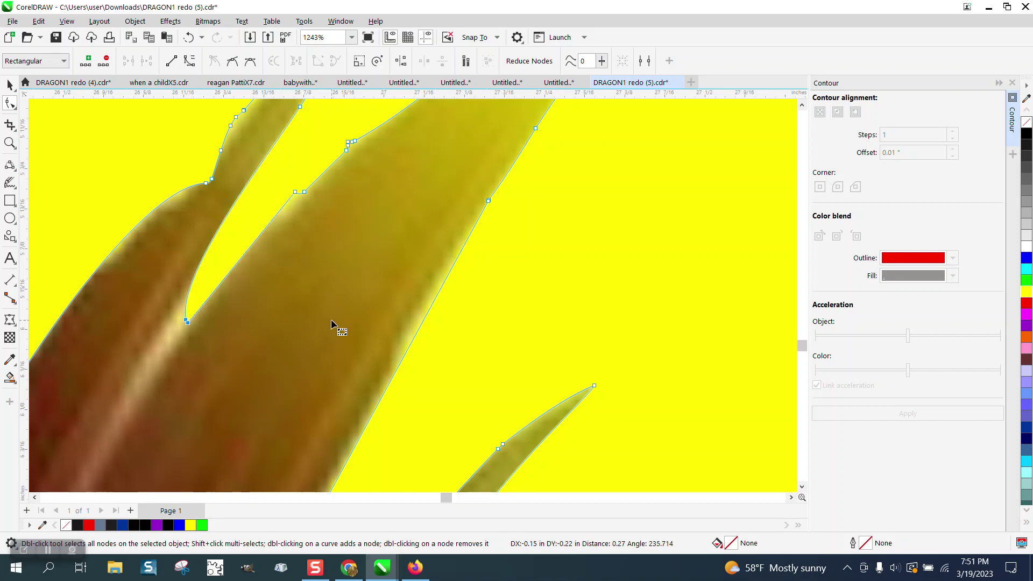
left_click_drag(375, 127, 266, 235)
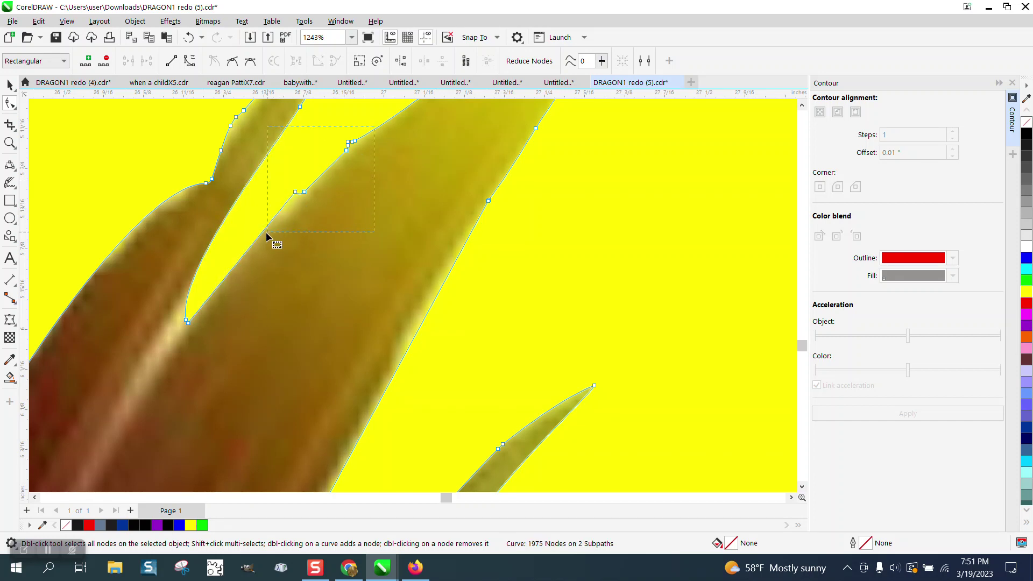
key("Delete")
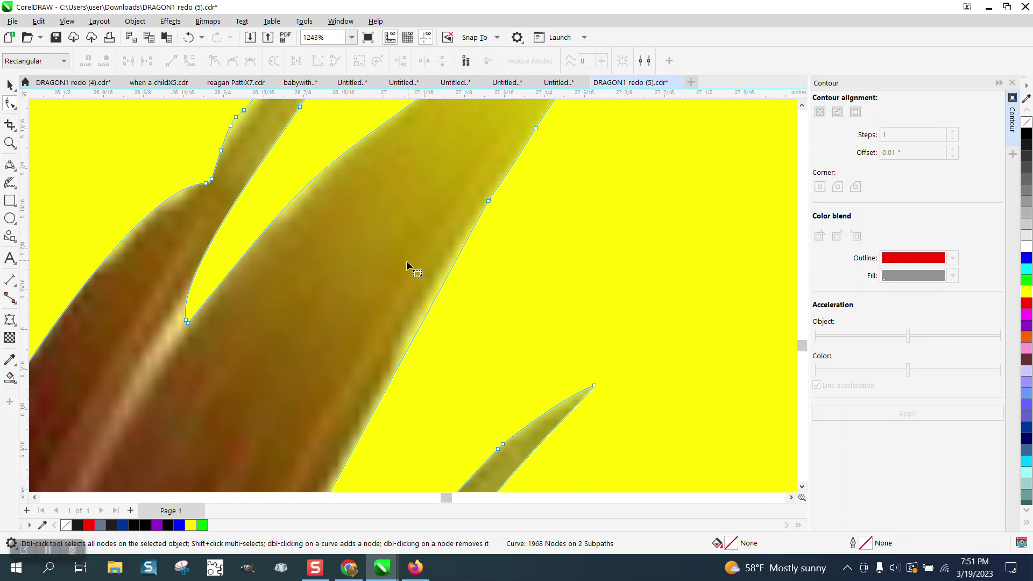
scroll(380, 265, "down", 1)
scroll(380, 263, "down", 2)
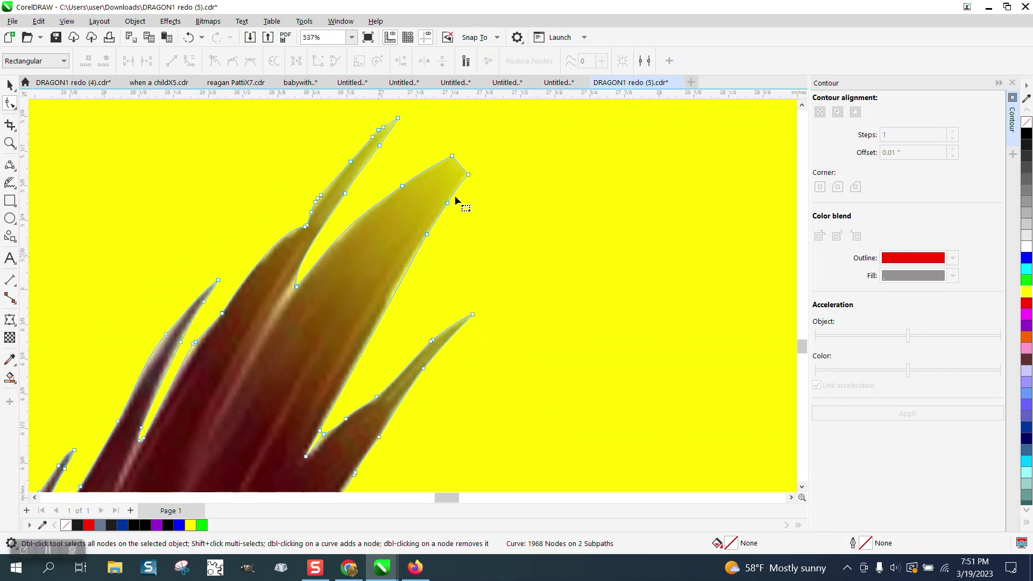
- Reshape the upper feather tip by adding a node, pulling it up, and deleting the node below
left_click(10, 142)
left_click_drag(390, 142, 542, 235)
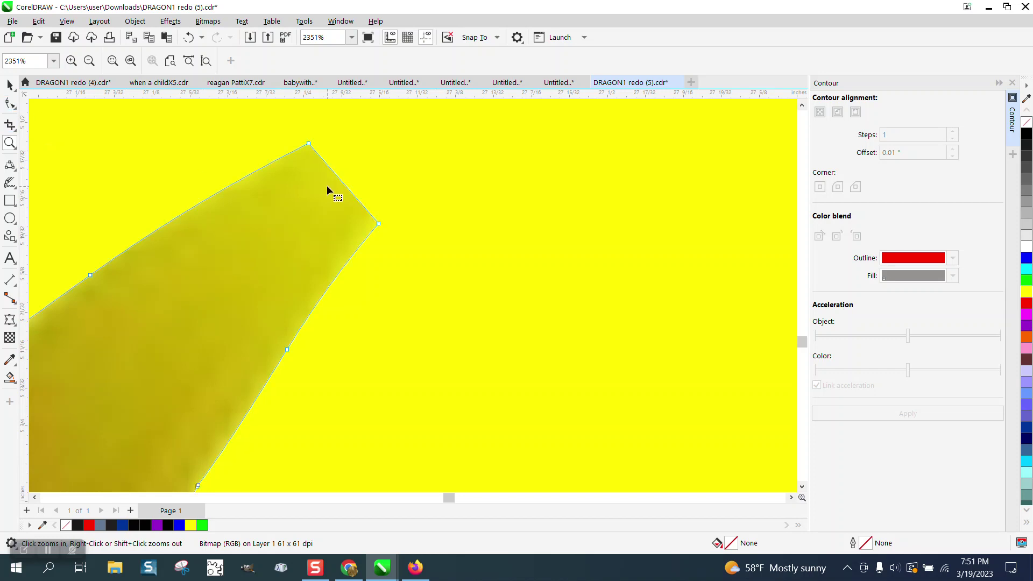
key("F10")
double_click(344, 183)
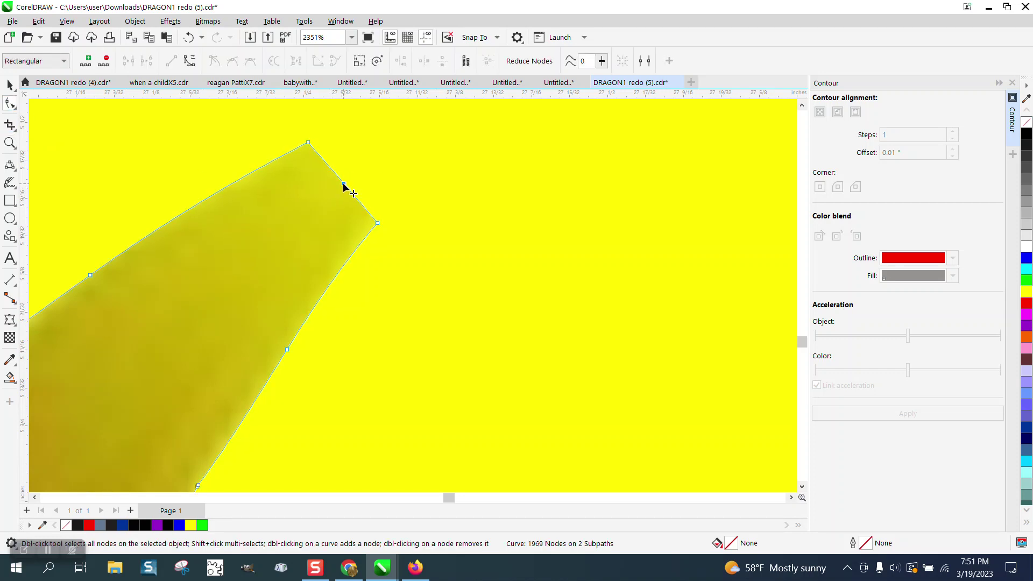
left_click_drag(344, 183, 382, 144)
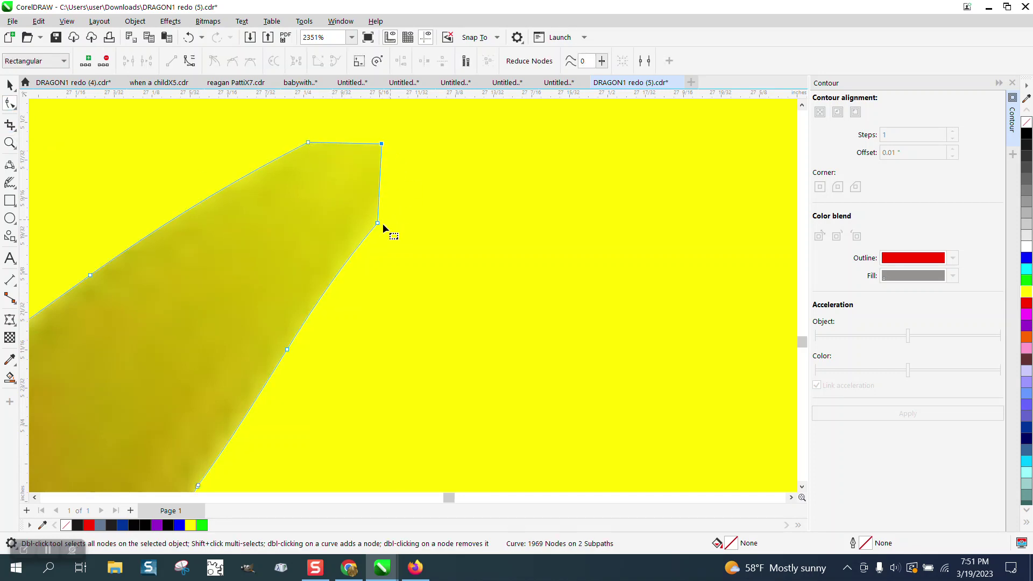
key("Delete")
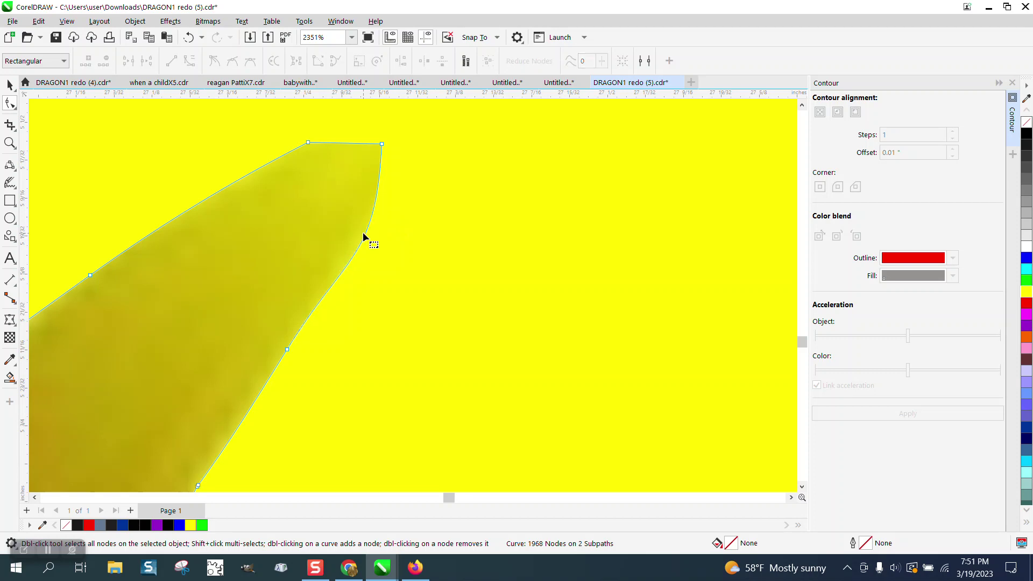
left_click(307, 143)
scroll(414, 256, "down", 6)
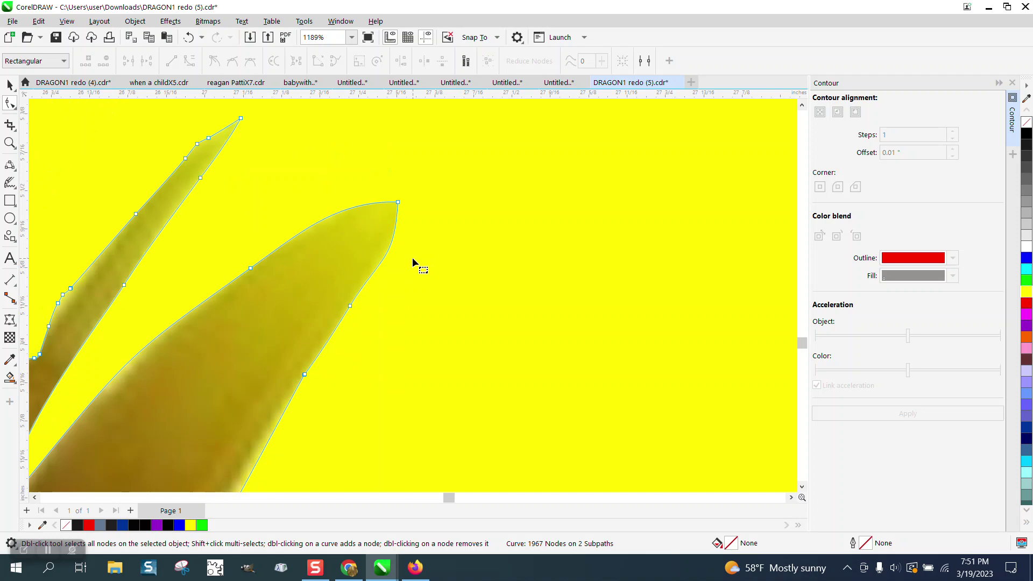
- Pull an outline node onto the spike's edge and delete two extra nodes between the spikes
scroll(407, 257, "down", 4)
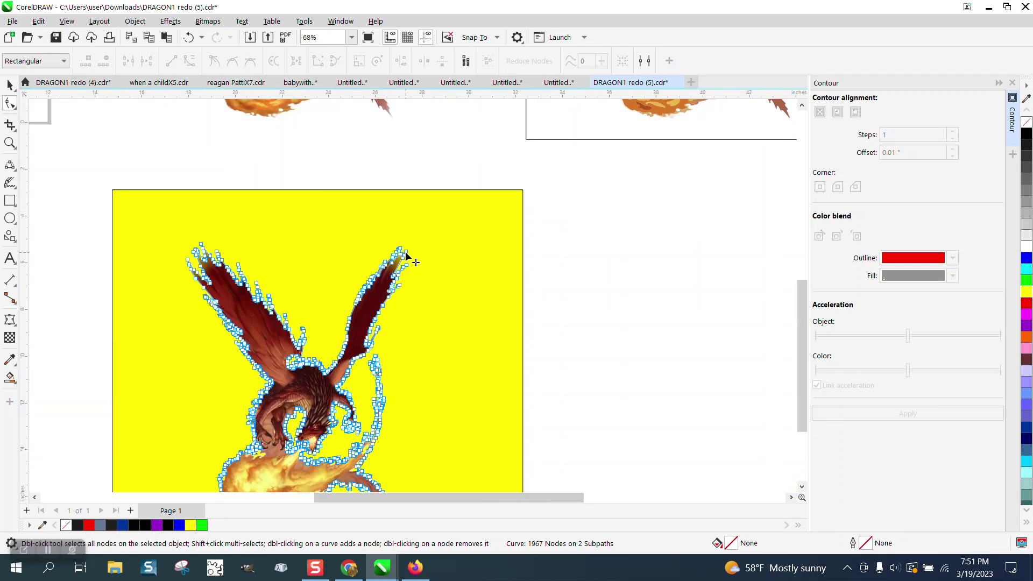
left_click(10, 143)
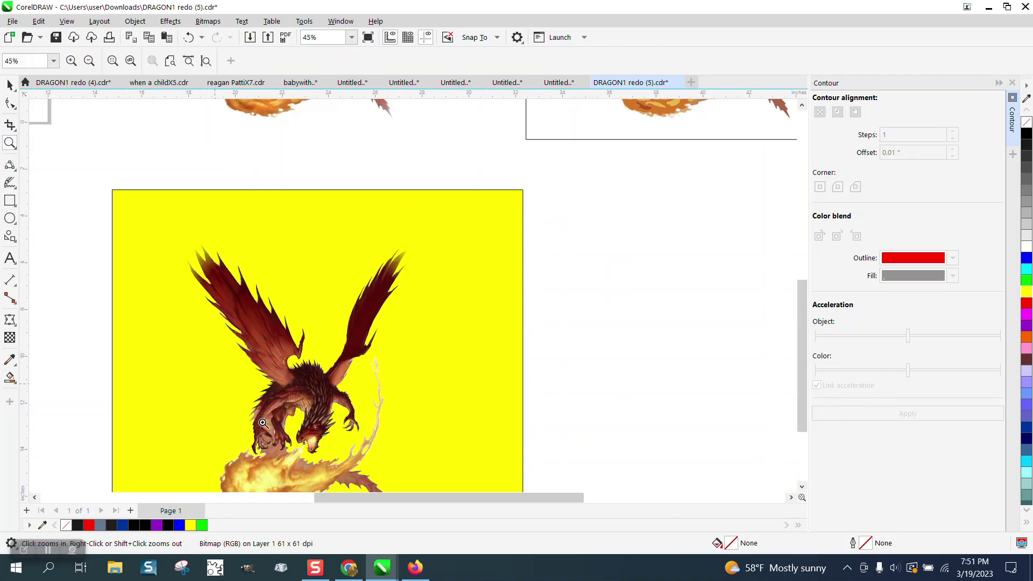
scroll(263, 423, "up", 5)
scroll(266, 296, "up", 4)
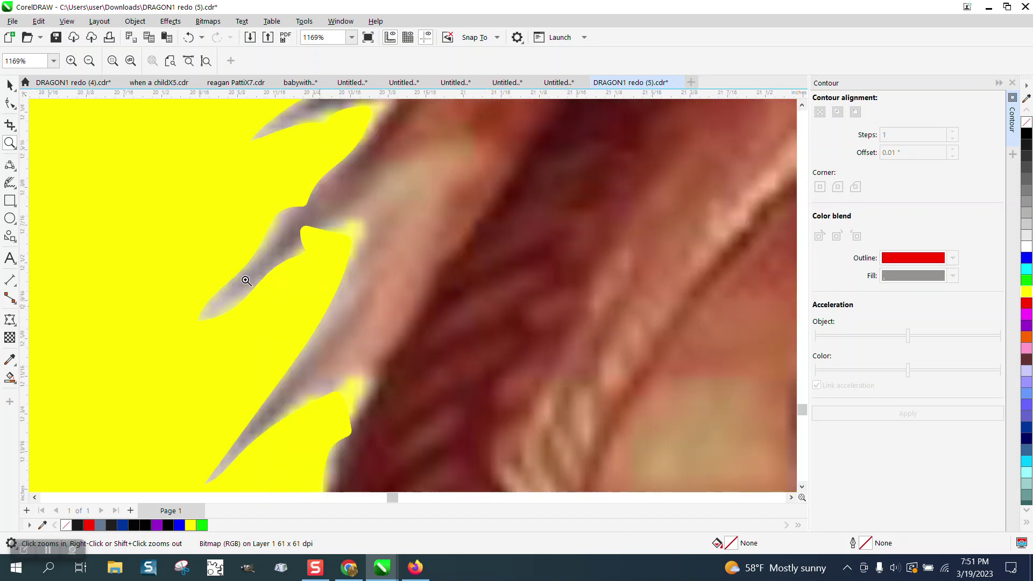
key("F10")
left_click_drag(325, 219, 291, 250)
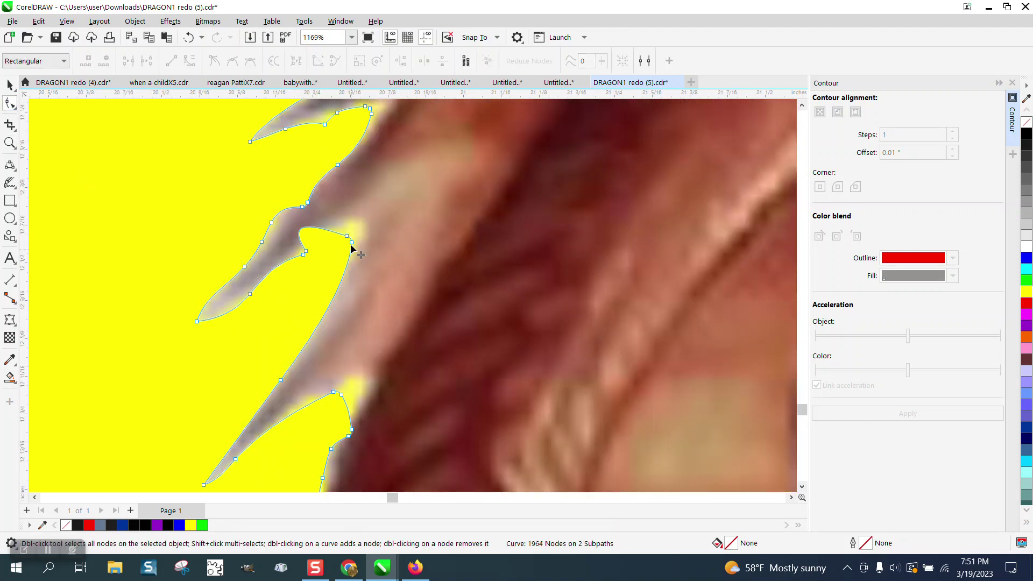
mouse_move(347, 236)
left_mouse_down()
mouse_move(361, 226)
mouse_move(354, 237)
left_mouse_up()
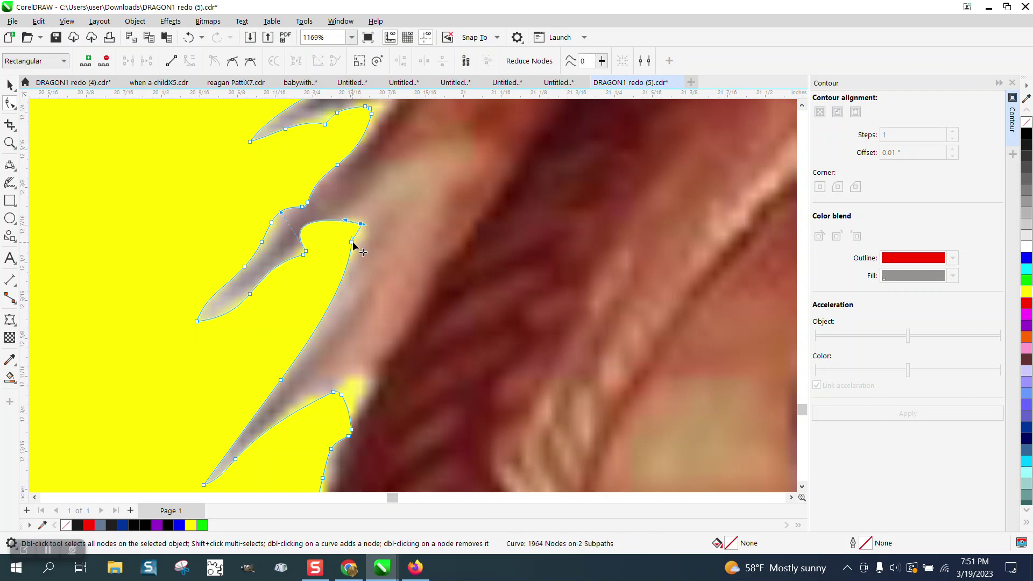
key("Delete")
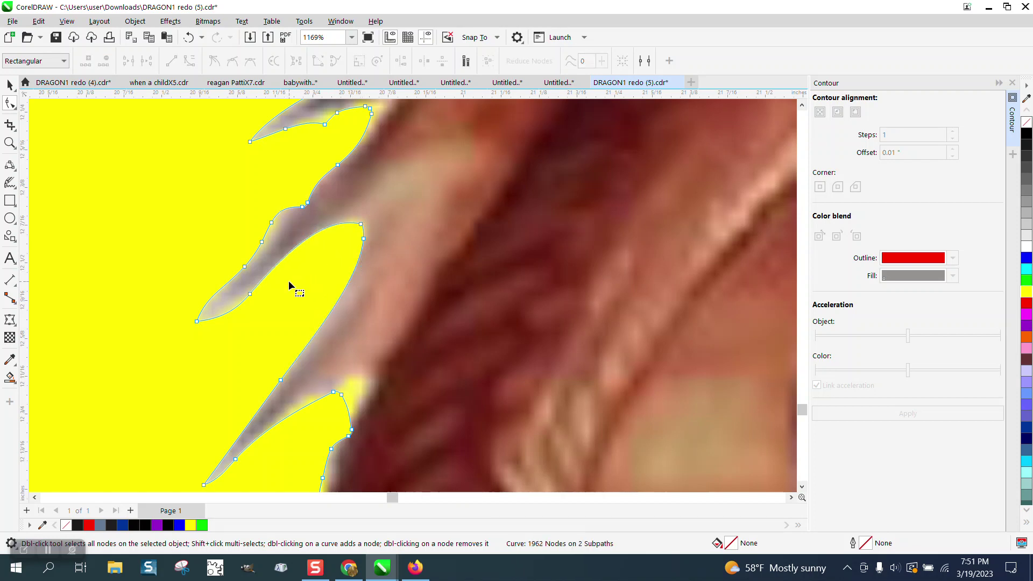
- Tuck two more outline nodes against the spike, then reselect the dragon bitmap
left_click_drag(271, 225, 277, 264)
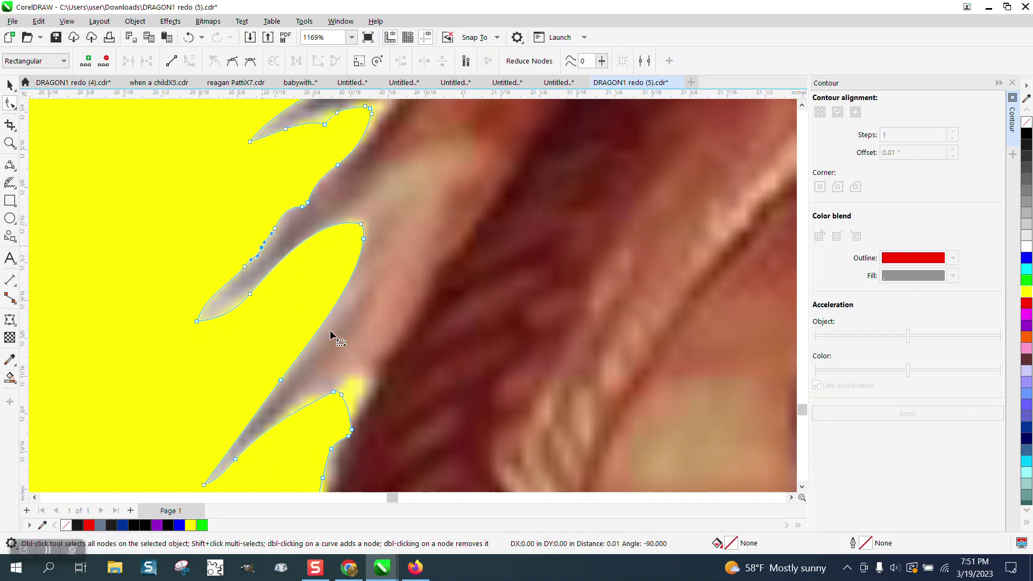
left_click_drag(339, 403, 365, 416)
scroll(351, 397, "down", 8)
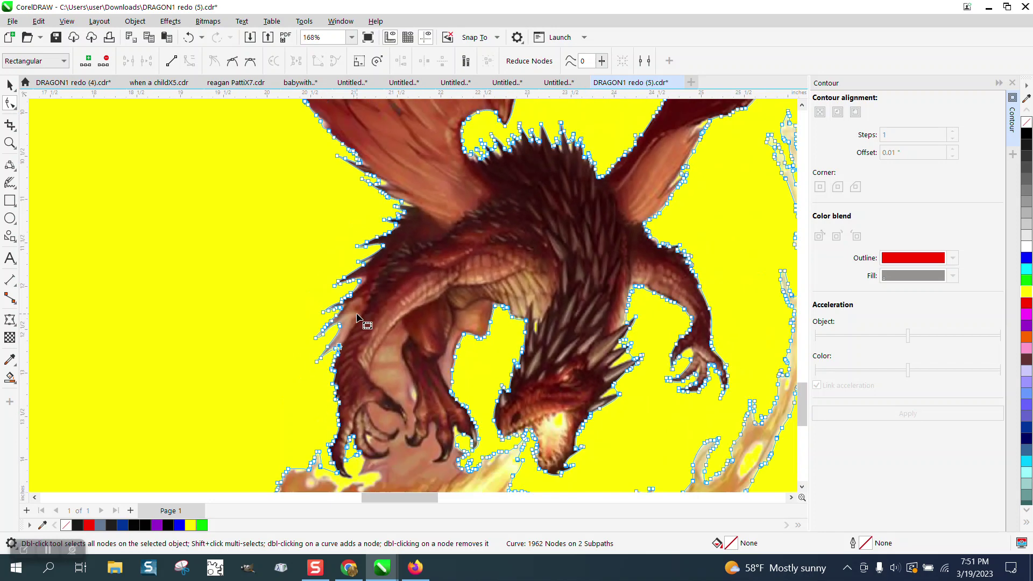
left_click(10, 85)
scroll(205, 233, "down", 2)
left_click(204, 234)
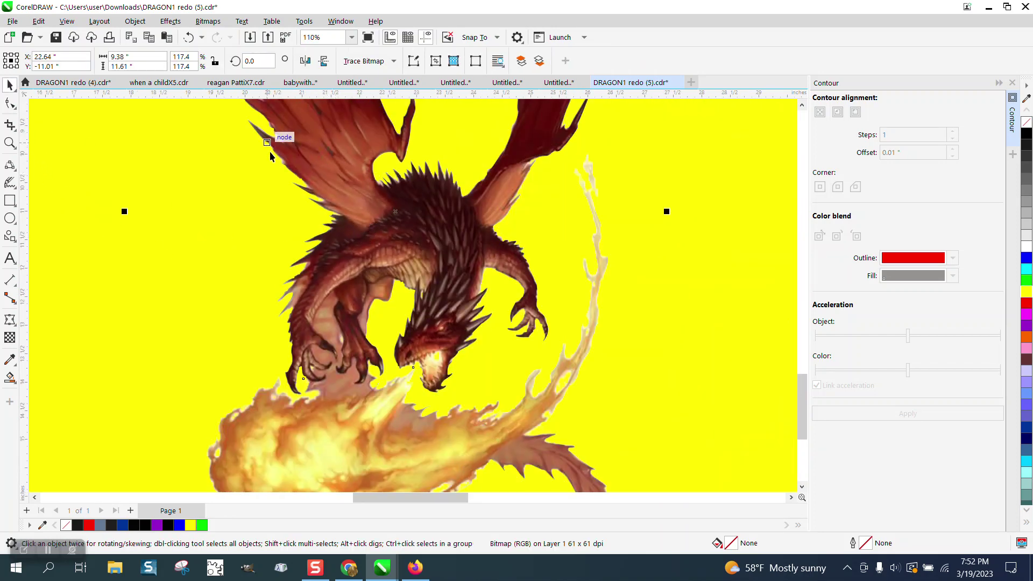
- Delete the node forming a stray hook on the wing-edge outline
left_click(285, 145)
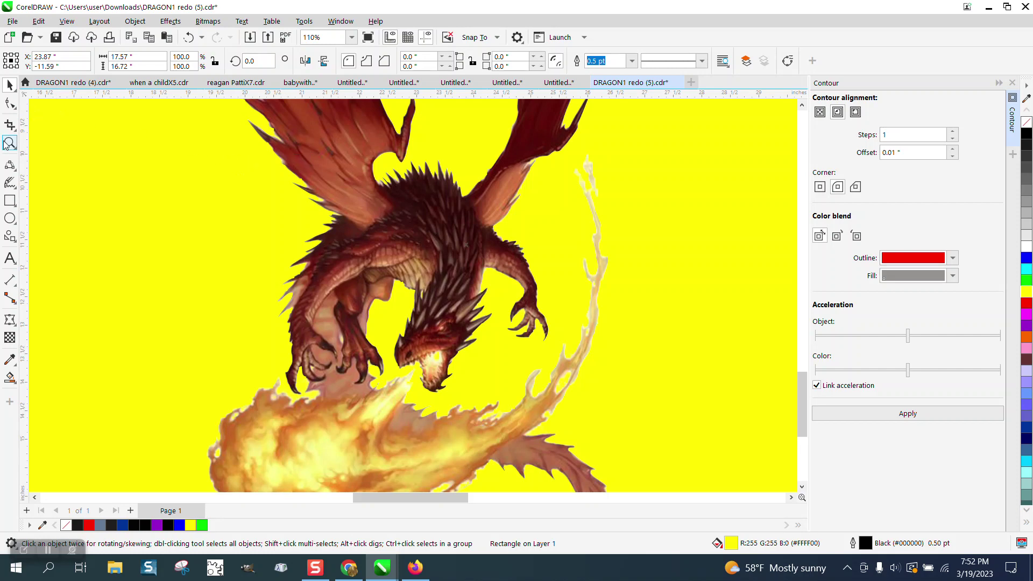
left_click(8, 144)
left_click_drag(237, 138, 335, 188)
left_click(9, 103)
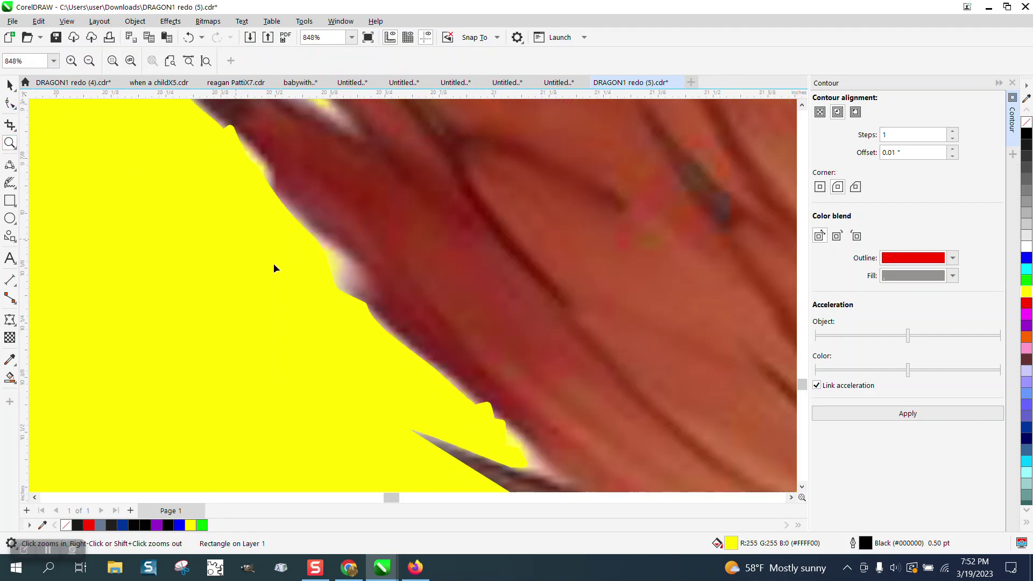
left_click(335, 280)
left_click_drag(326, 258, 366, 305)
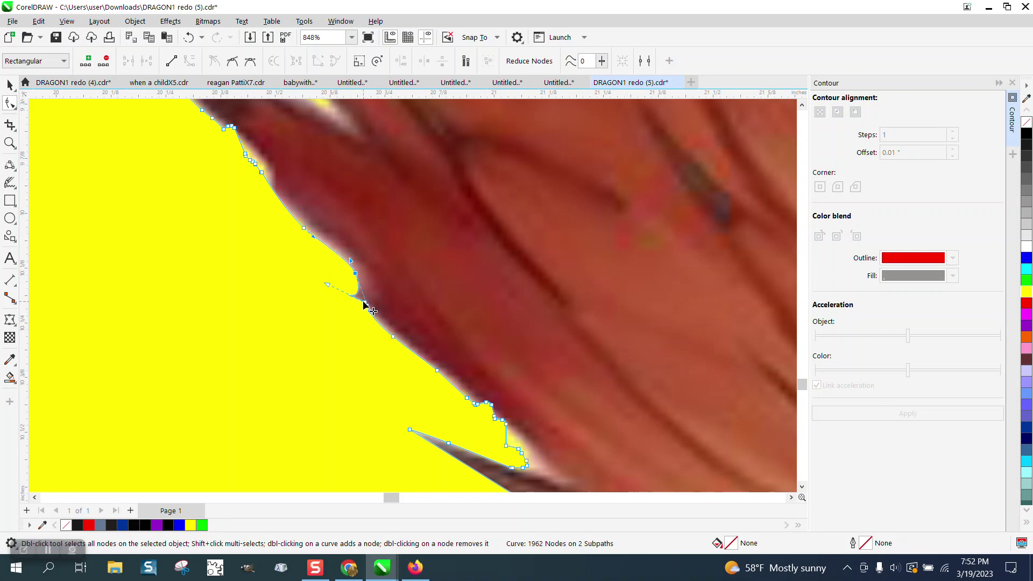
key("Delete")
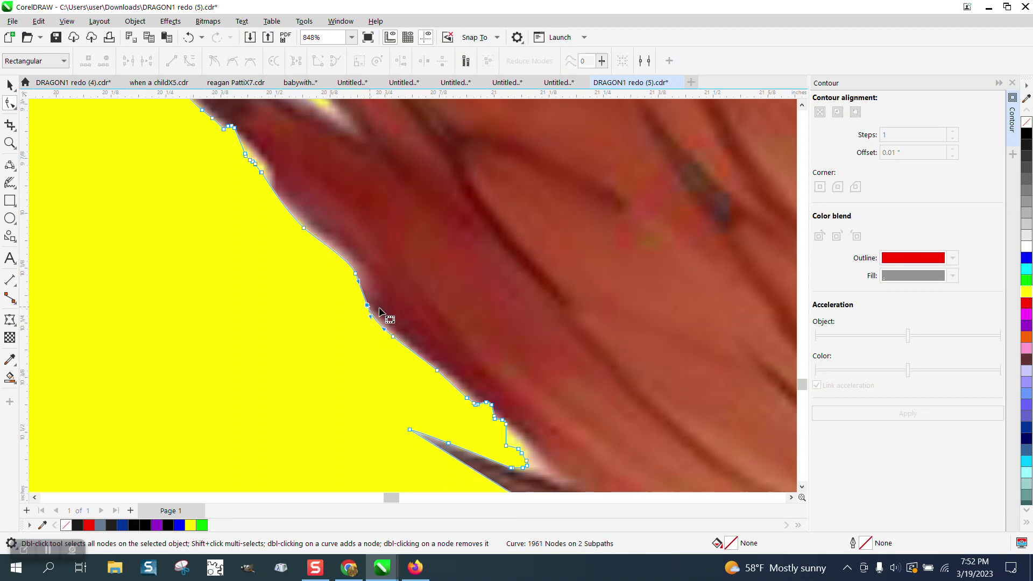
- Delete the node cluster on the upper curve to straighten the wing edge
left_click_drag(274, 146, 233, 193)
key("Delete")
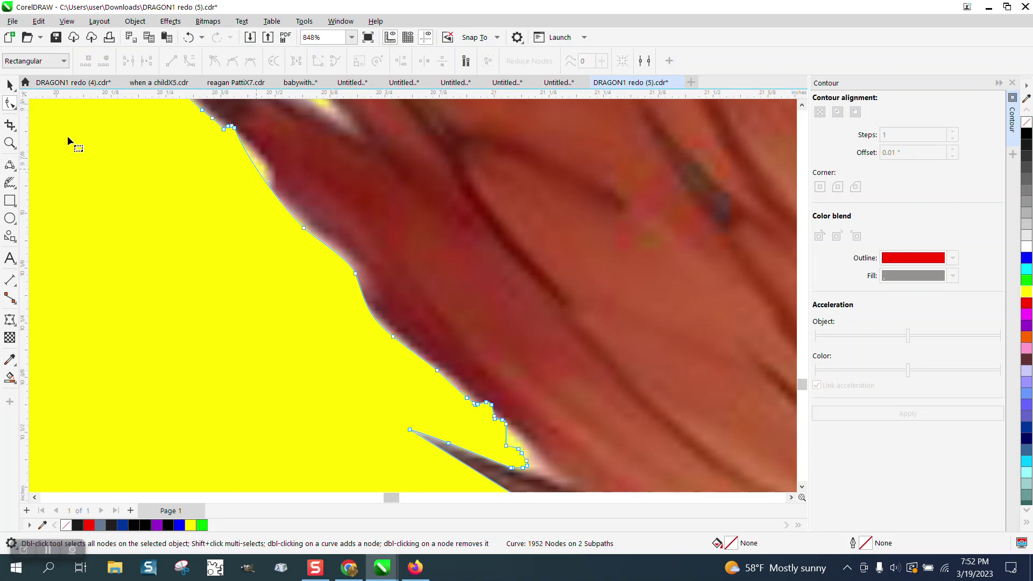
left_click(9, 141)
left_click_drag(189, 132, 314, 196)
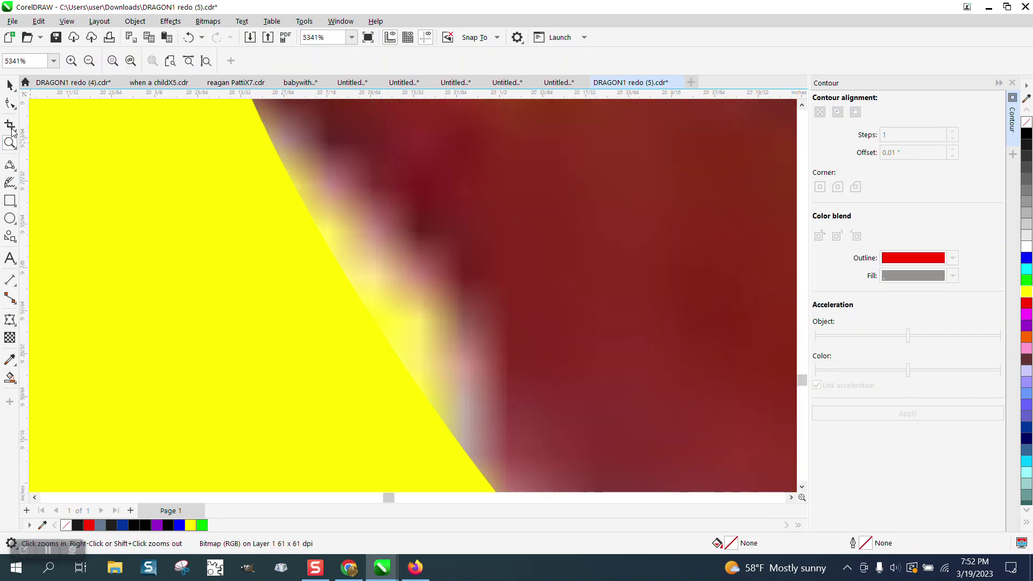
left_click(8, 105)
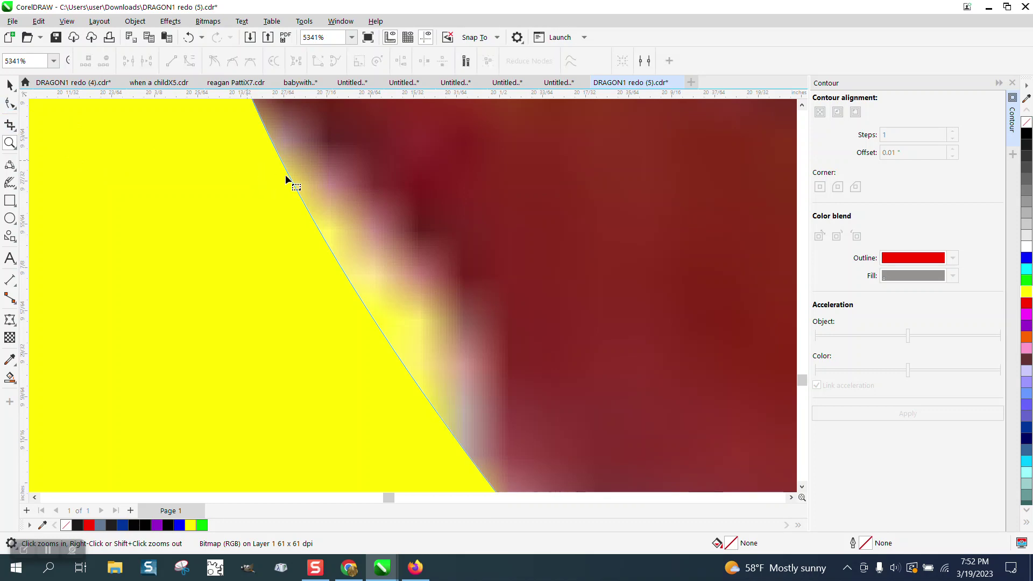
- Add a node and bend the outline so it follows the wing's edge
double_click(378, 329)
left_click_drag(378, 328, 411, 289)
left_click_drag(500, 436, 506, 432)
scroll(473, 396, "down", 6)
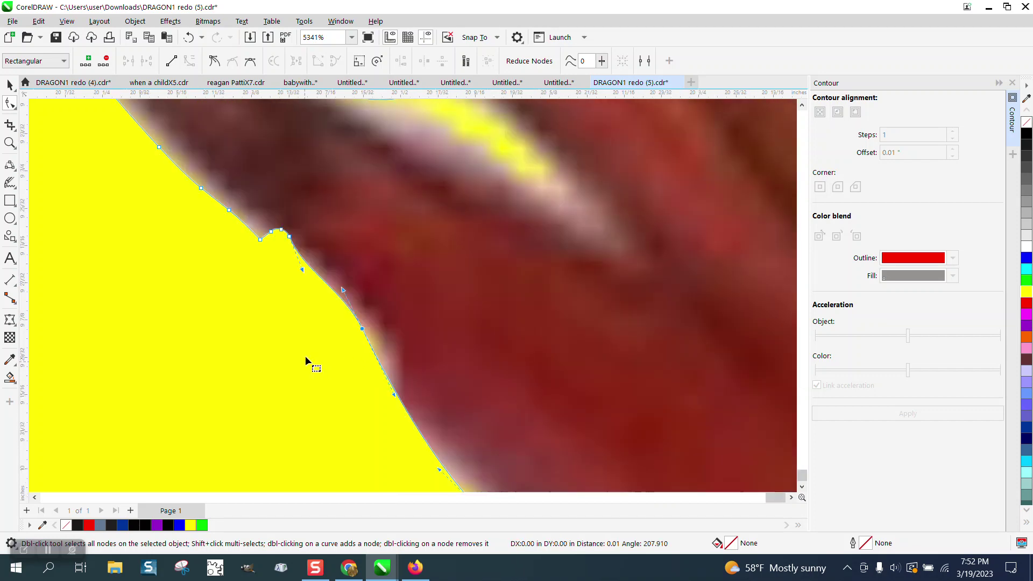
scroll(348, 269, "down", 2)
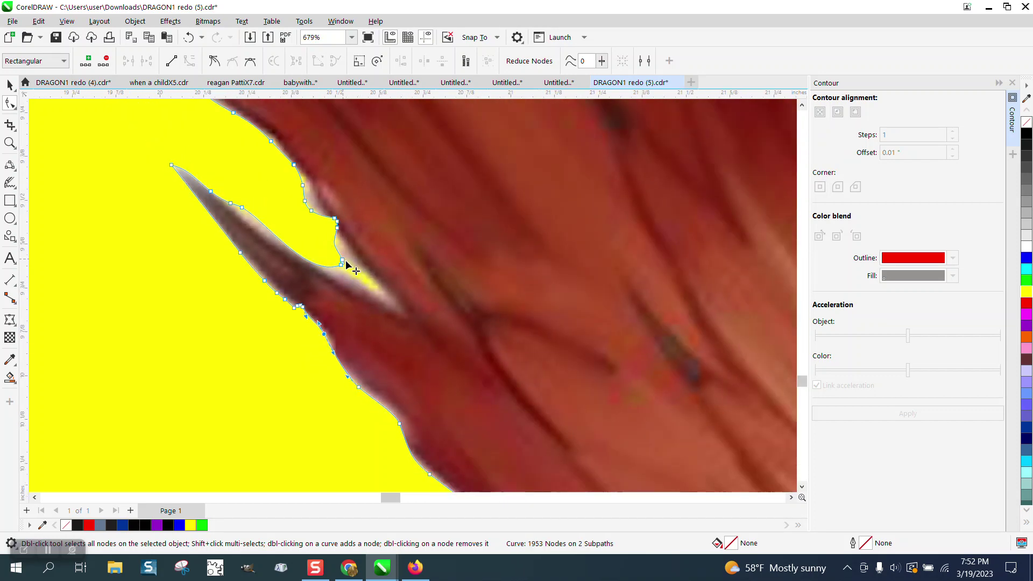
- Extend the spike outline to its tip, delete the notch nodes, and straighten the curve along the edge
left_click_drag(346, 263, 389, 304)
double_click(359, 285)
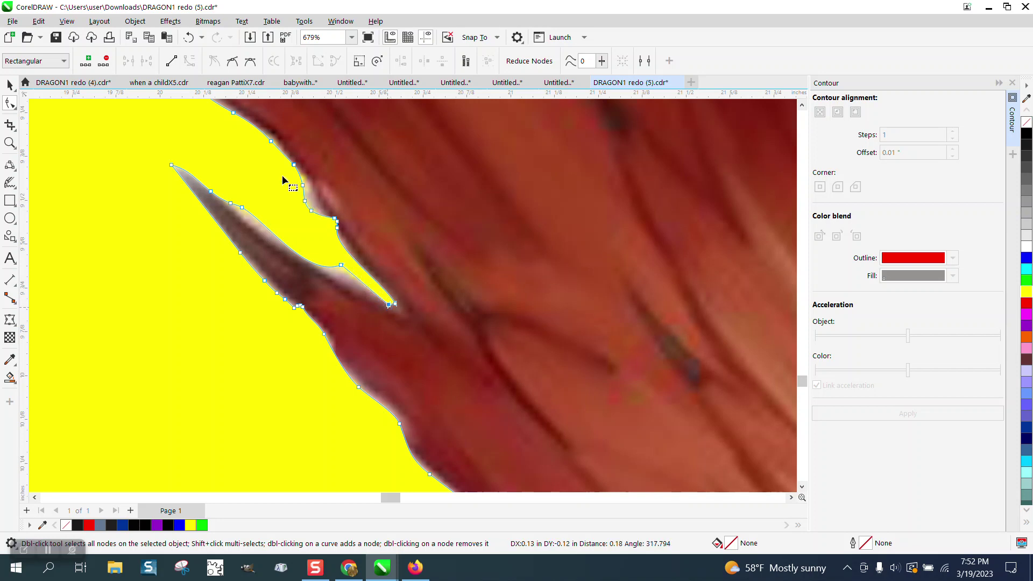
left_click_drag(323, 231, 324, 232)
key("Delete")
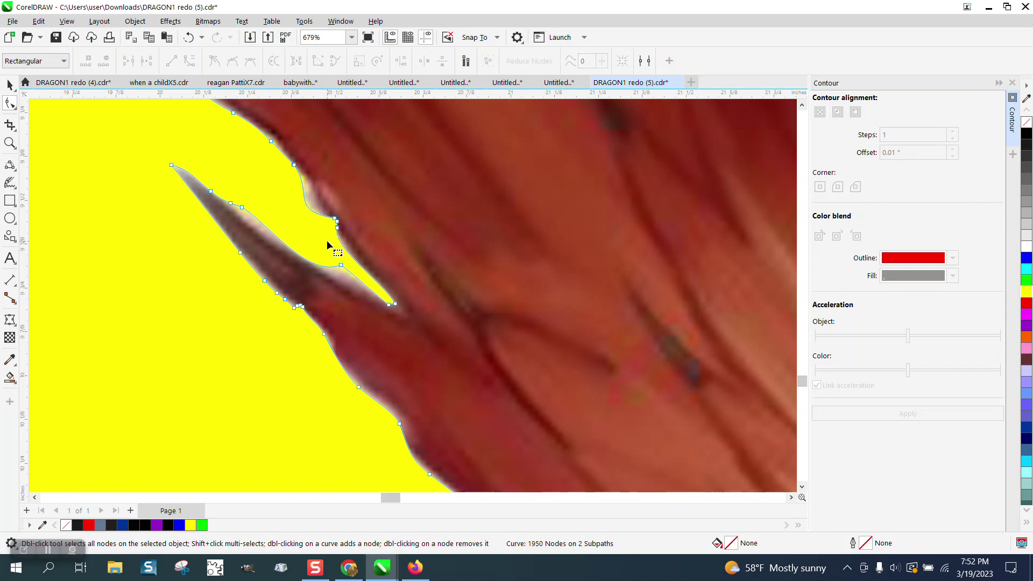
left_click(333, 219)
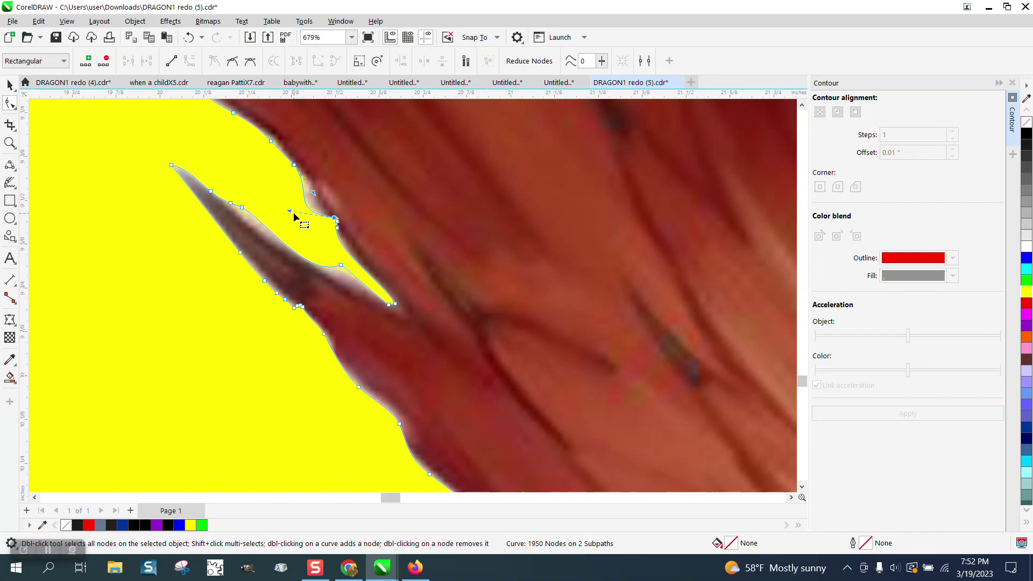
left_click_drag(294, 217, 299, 170)
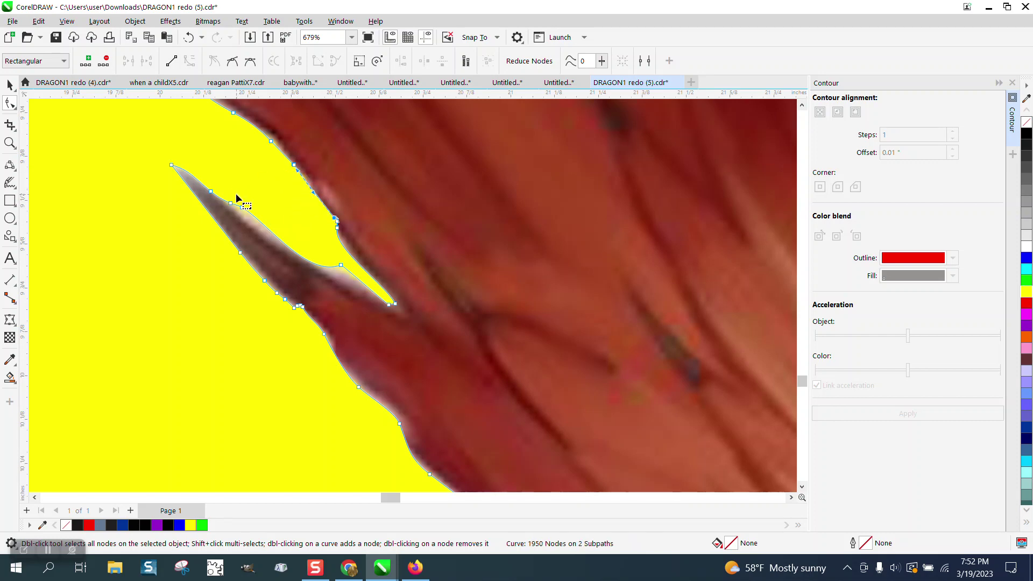
- Select the dragon bitmap and zoom out to 44% to show the whole dragon on yellow
left_click(9, 85)
scroll(91, 169, "down", 4)
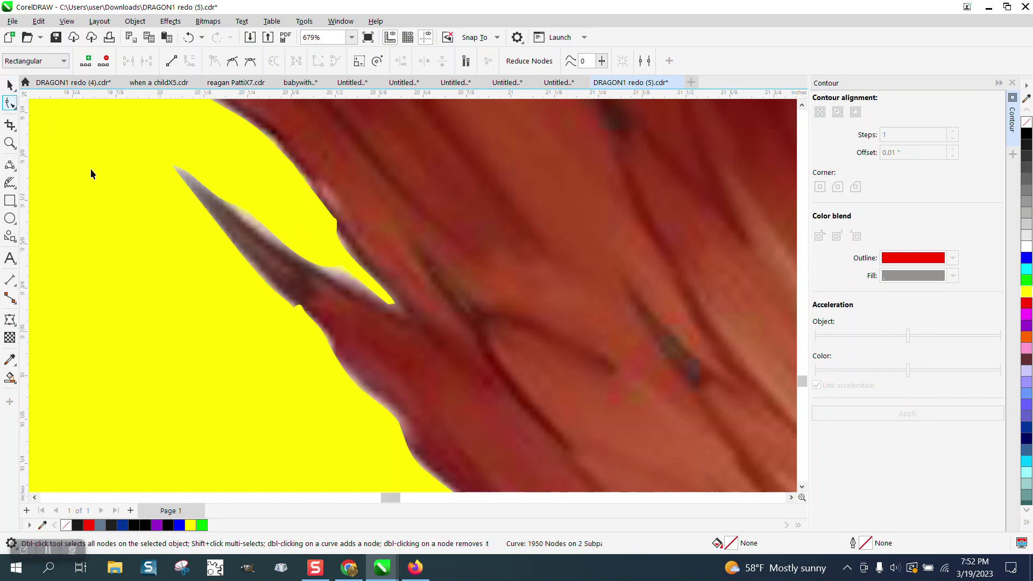
left_click(212, 219)
scroll(259, 224, "down", 4)
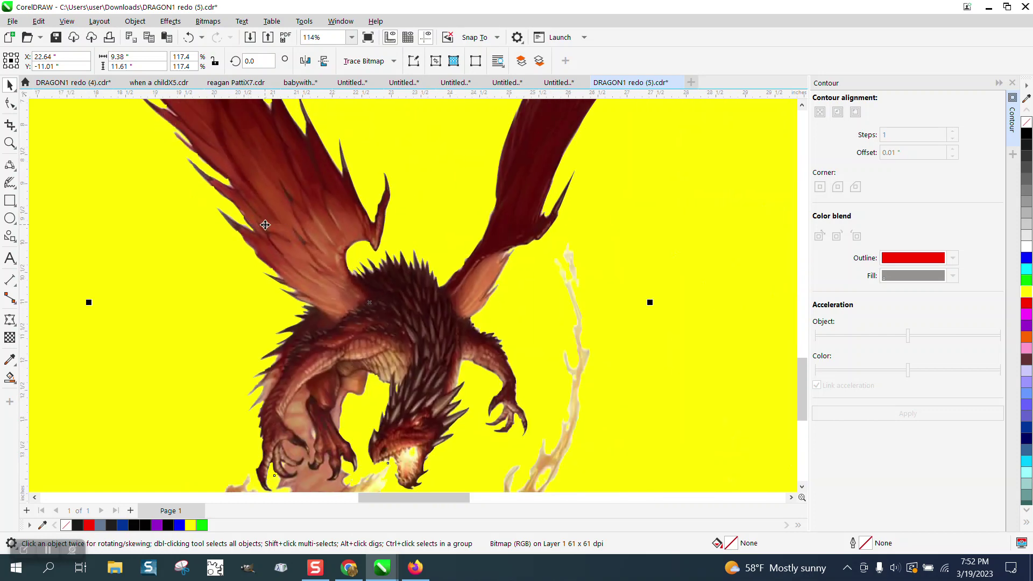
scroll(269, 216, "down", 3)
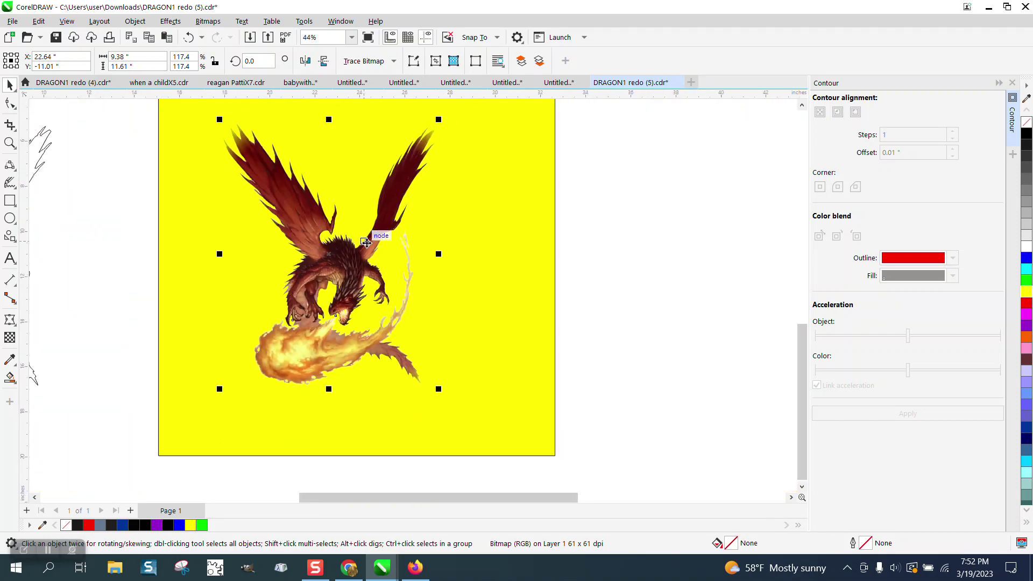